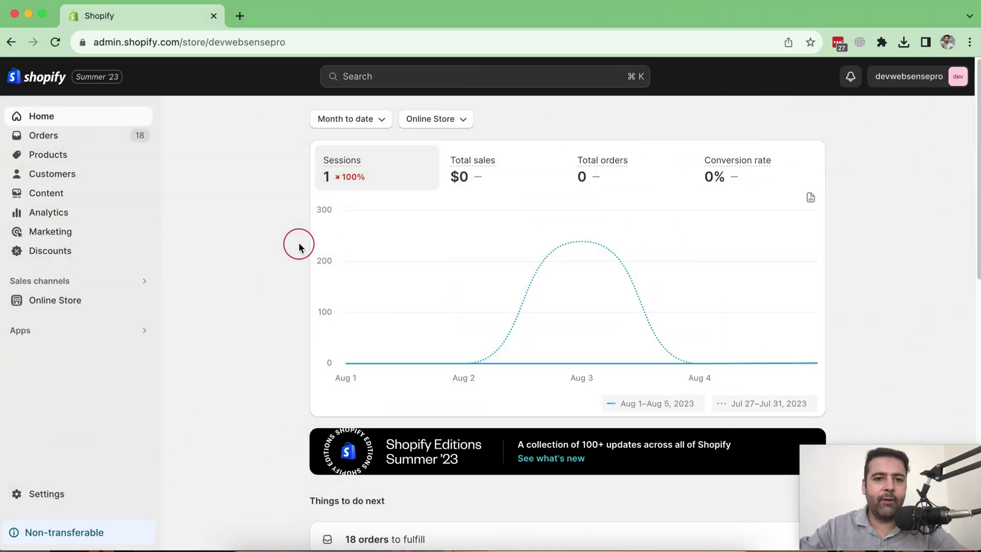
Search the Shopify App Store for 'bundles' and browse the resulting apps
left_click(439, 79)
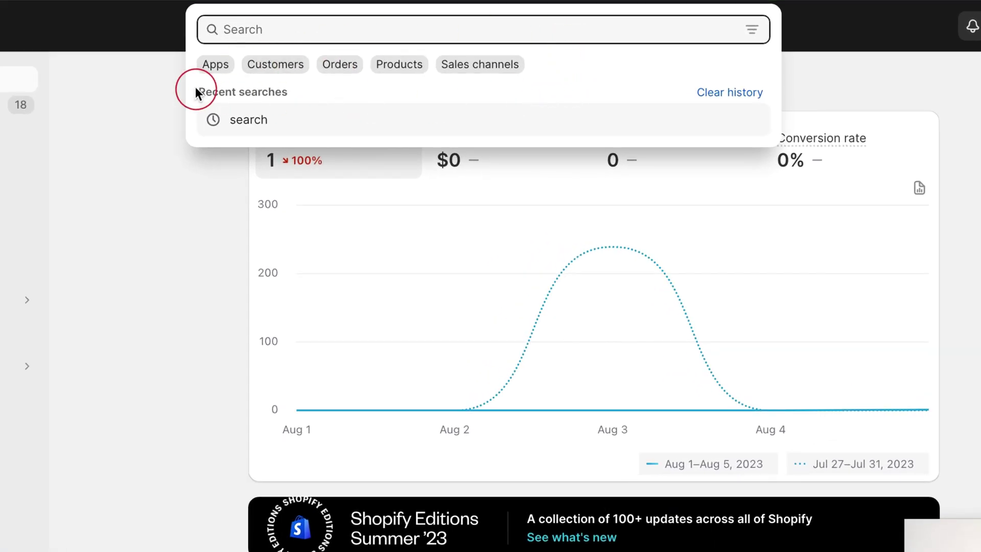
left_click(213, 64)
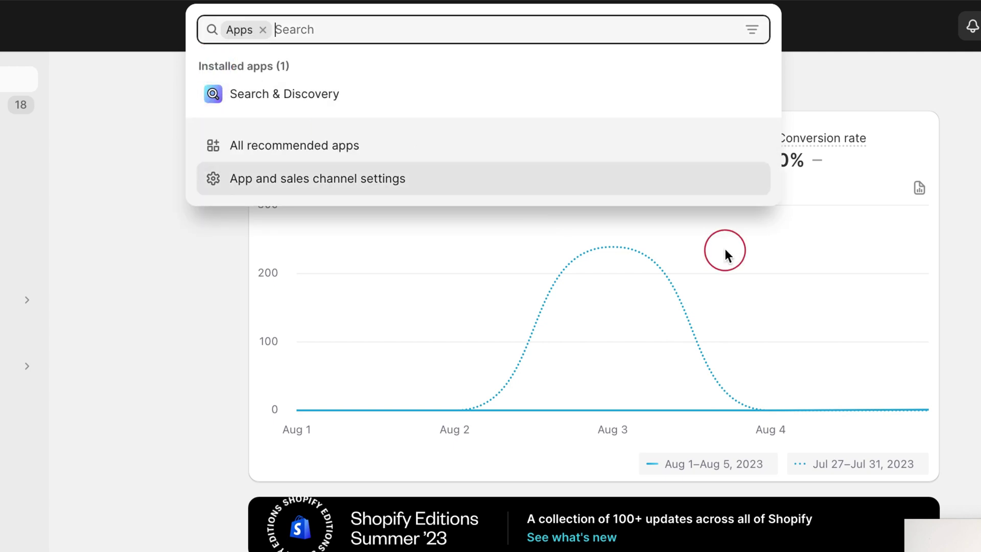
type("bundles")
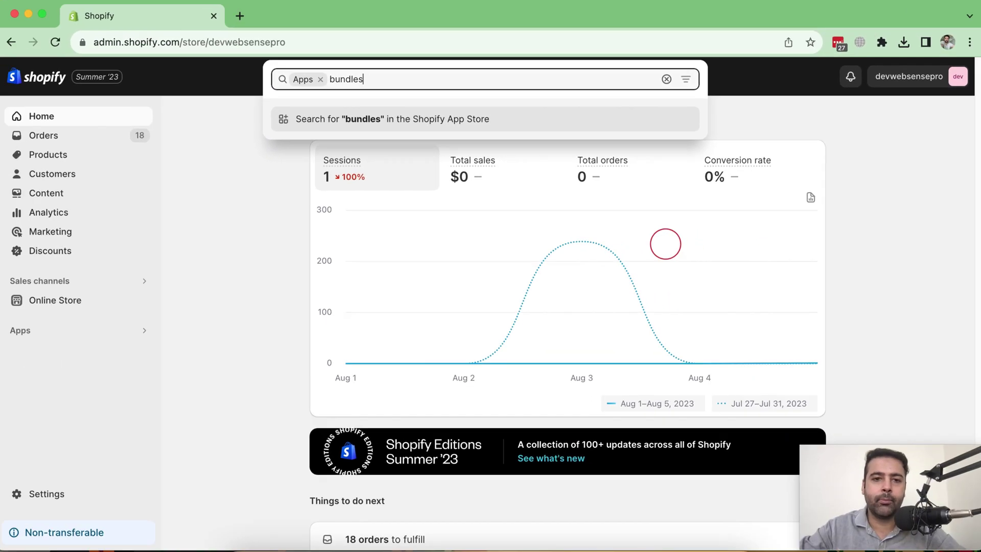
key("Return")
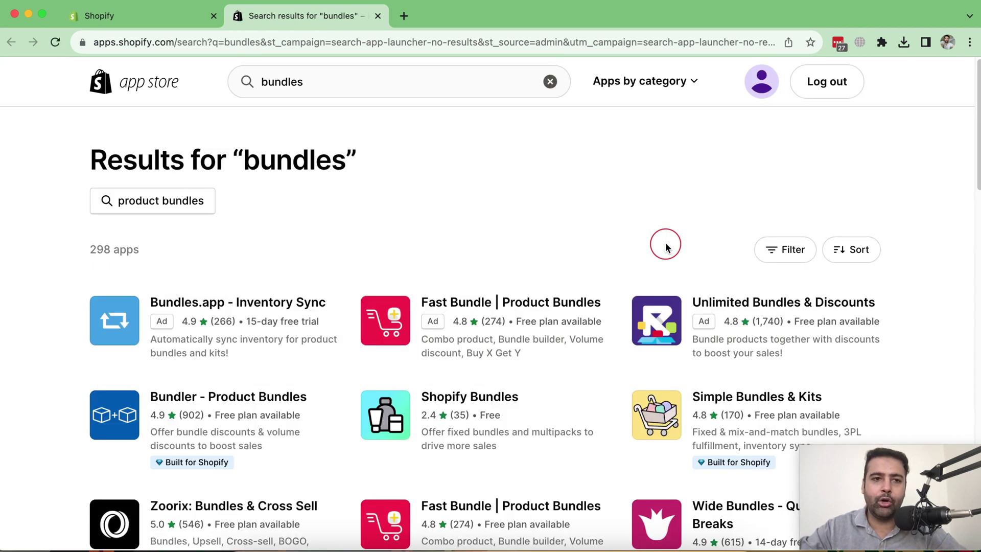
scroll(667, 240, "down", 2)
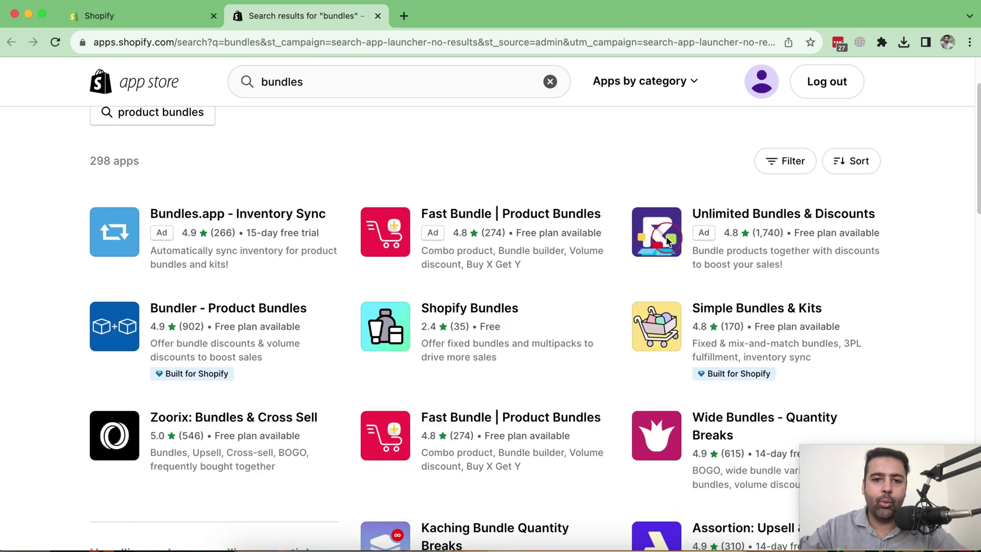
scroll(666, 236, "down", 3)
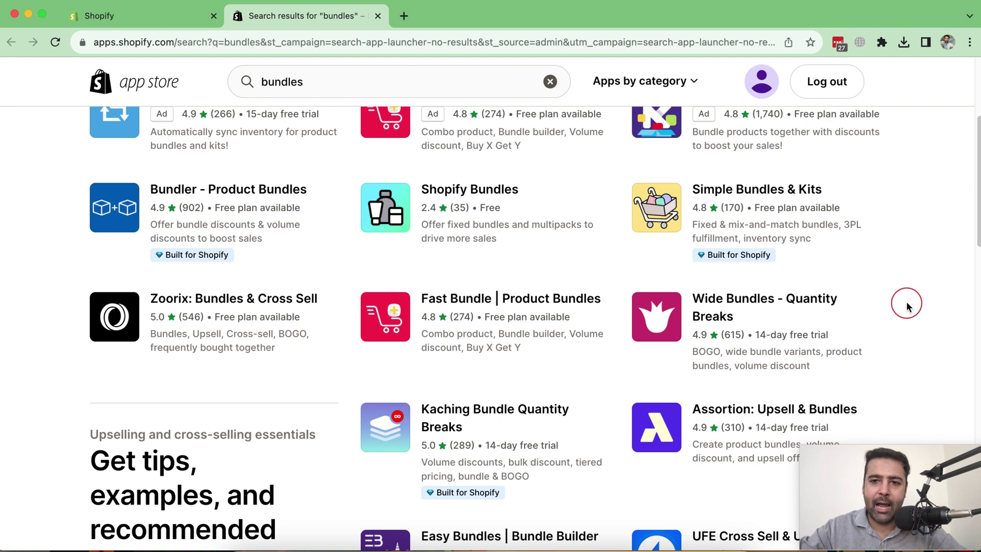
scroll(906, 305, "up", 1)
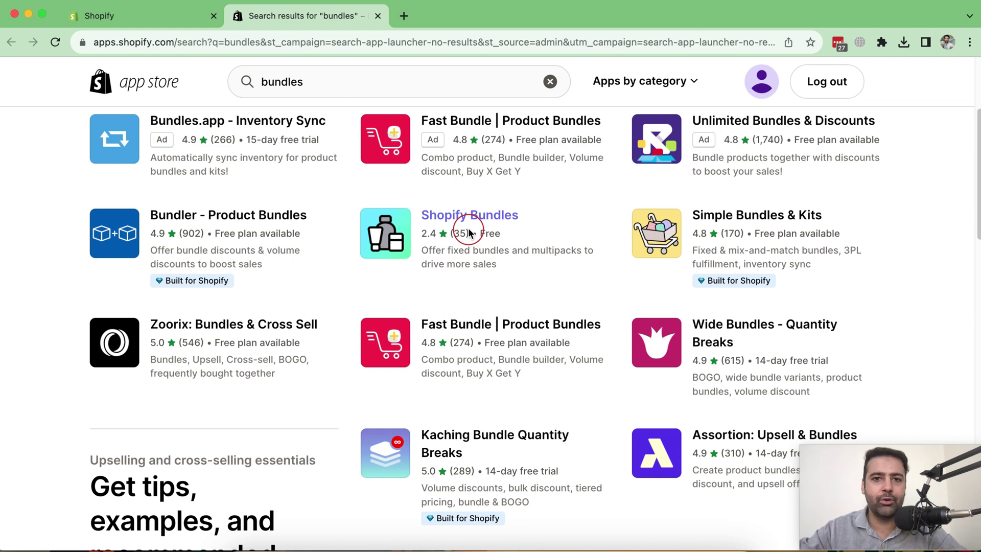
Install the free Shopify Bundles app and authorize it for the store
left_click(469, 223)
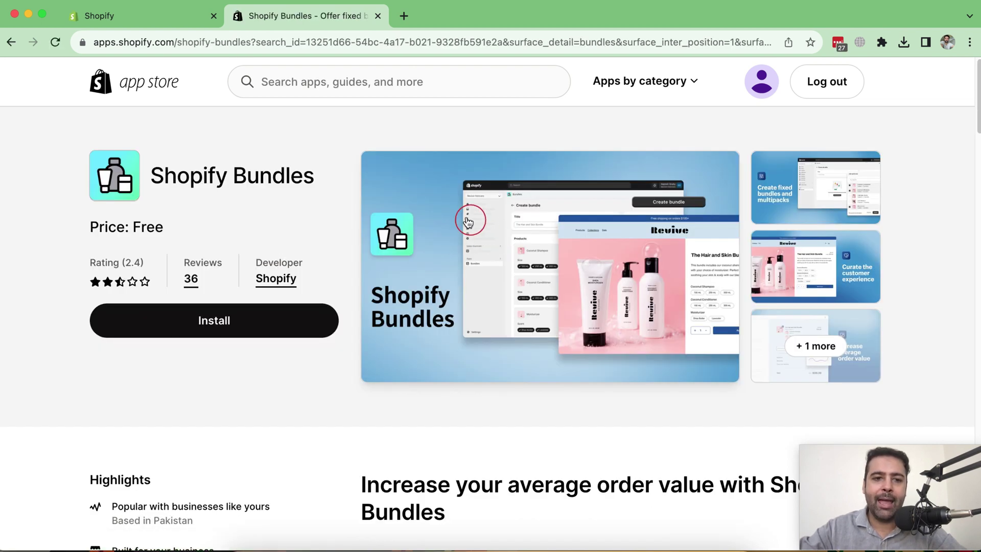
left_click(226, 327)
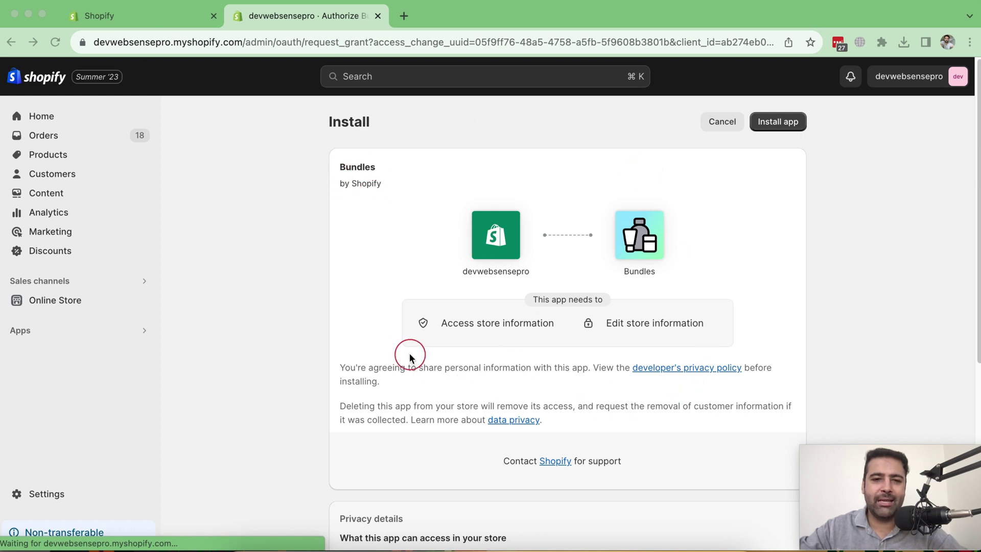
left_click(778, 123)
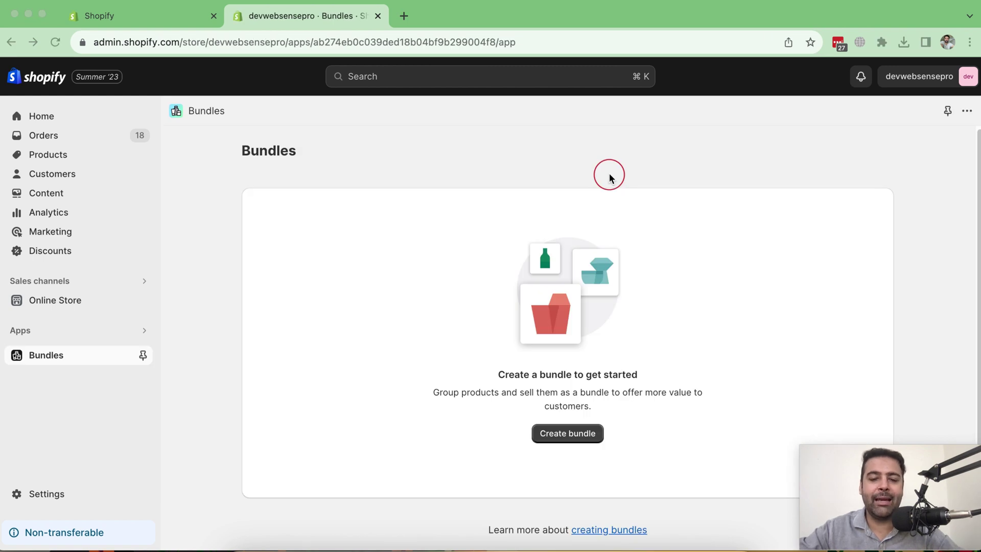
Start a new bundle and give it the title 'Tshirt + Hat'
left_click(564, 438)
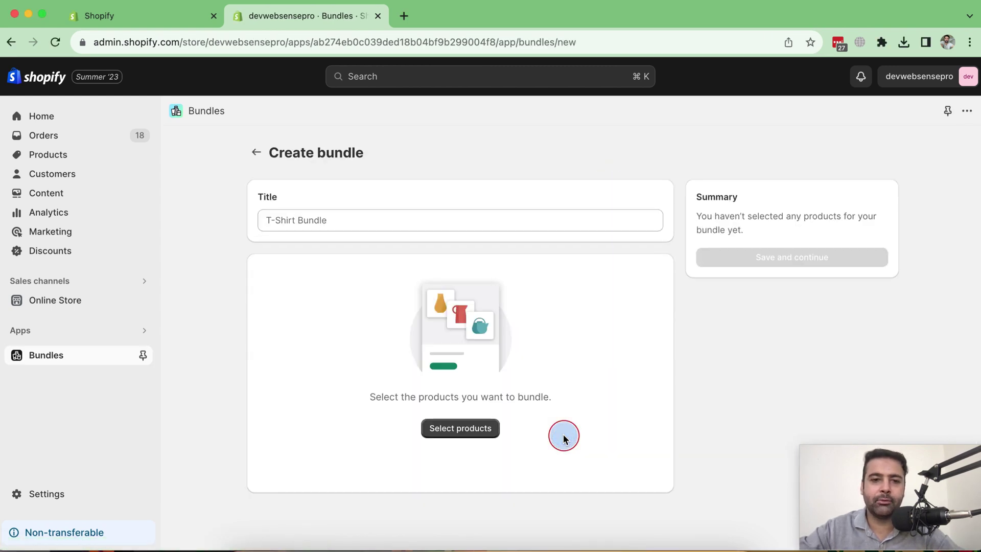
left_click(415, 218)
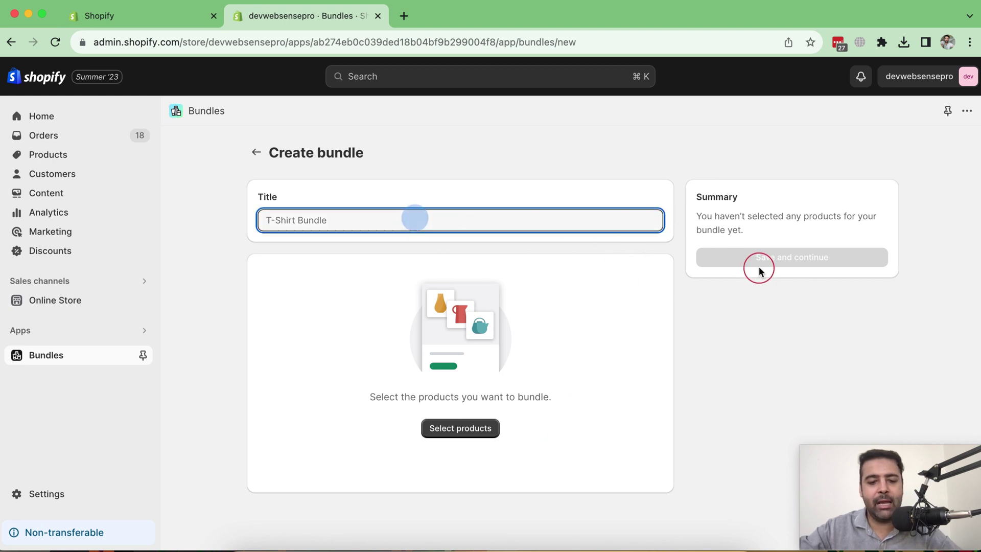
type("Tshirt + Hat")
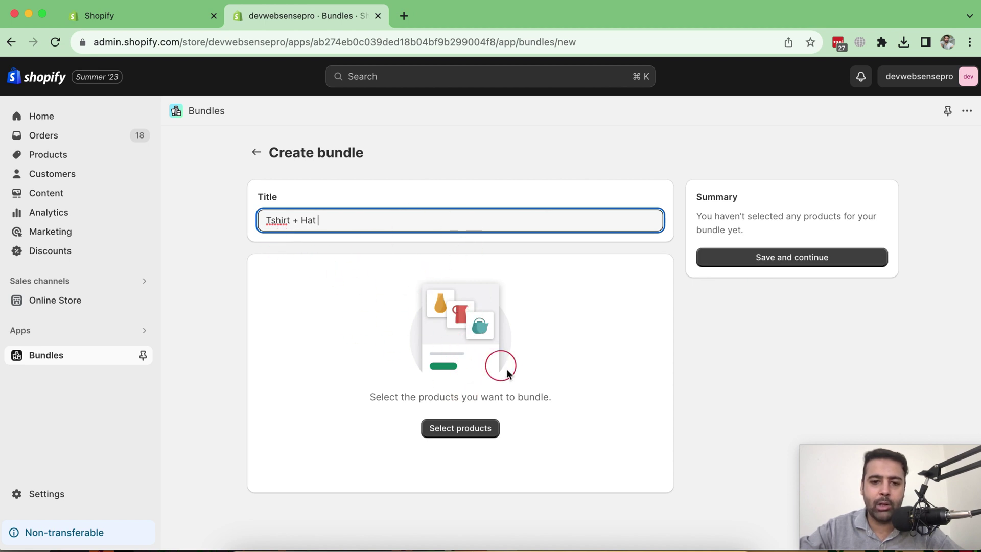
triple_click(339, 223)
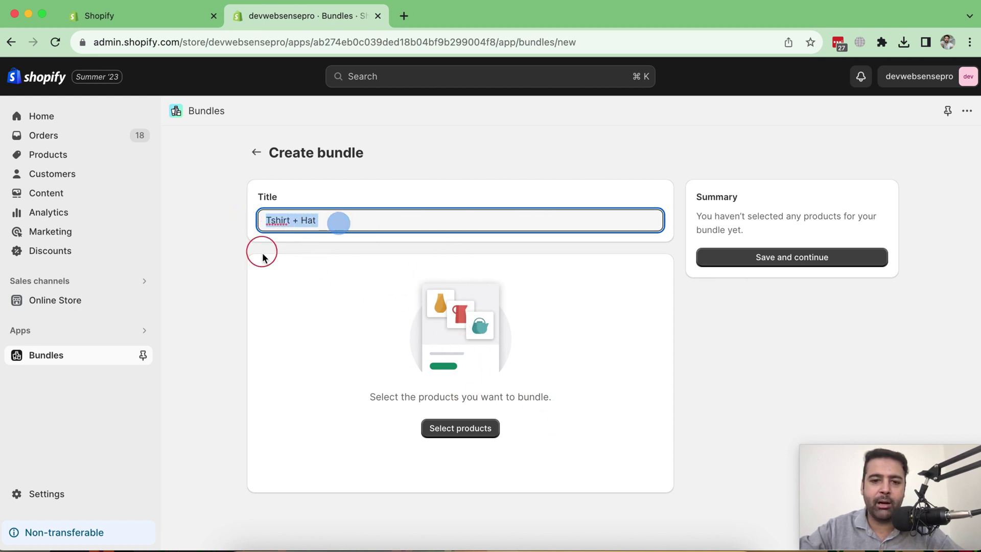
Add Grey Tshirt and Hat as the bundle's products
left_click(467, 429)
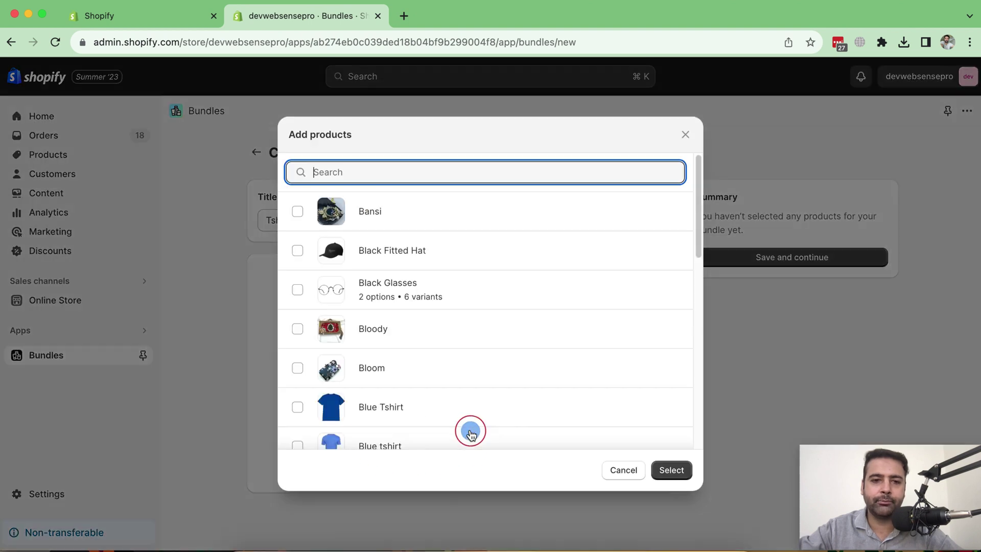
scroll(574, 282, "down", 4)
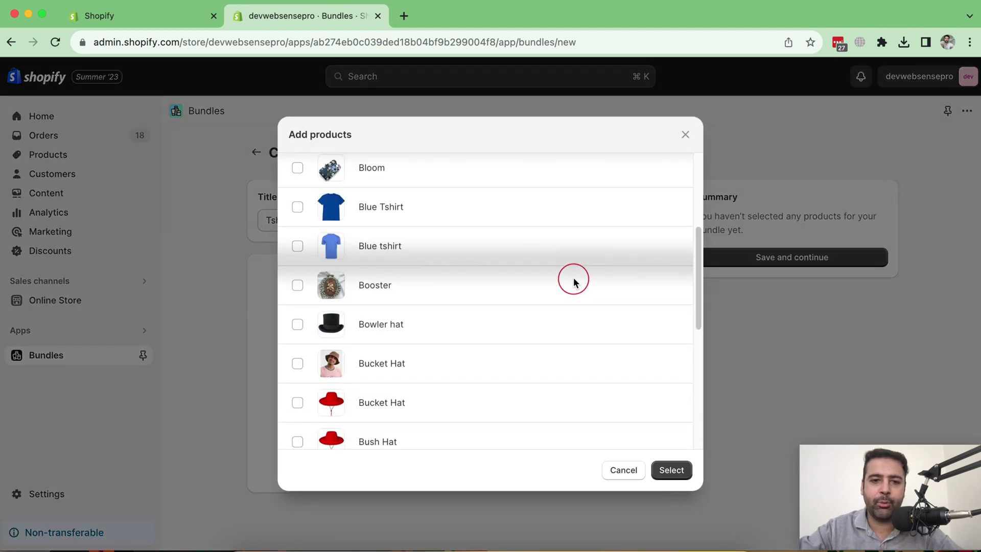
scroll(574, 282, "down", 7)
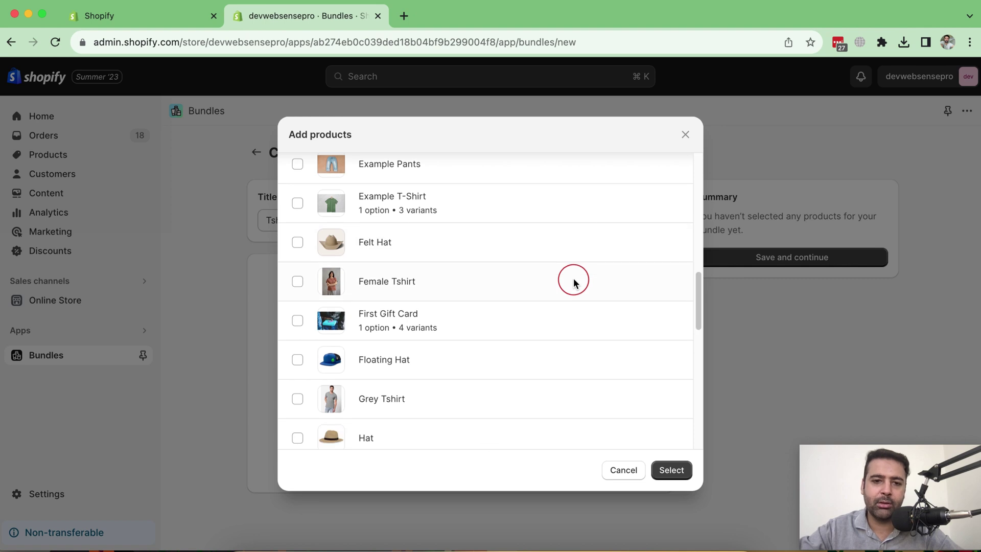
scroll(542, 267, "down", 2)
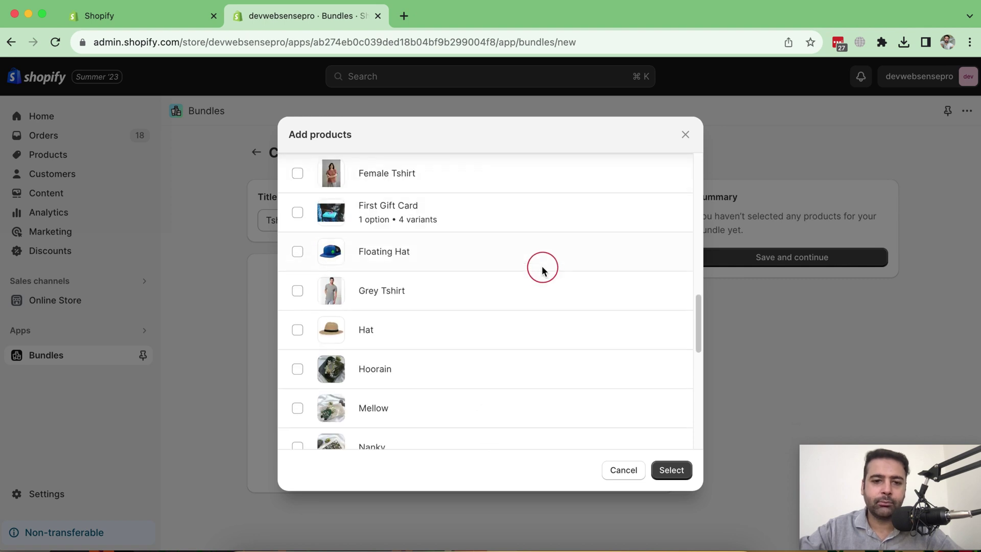
left_click(298, 290)
left_click(297, 330)
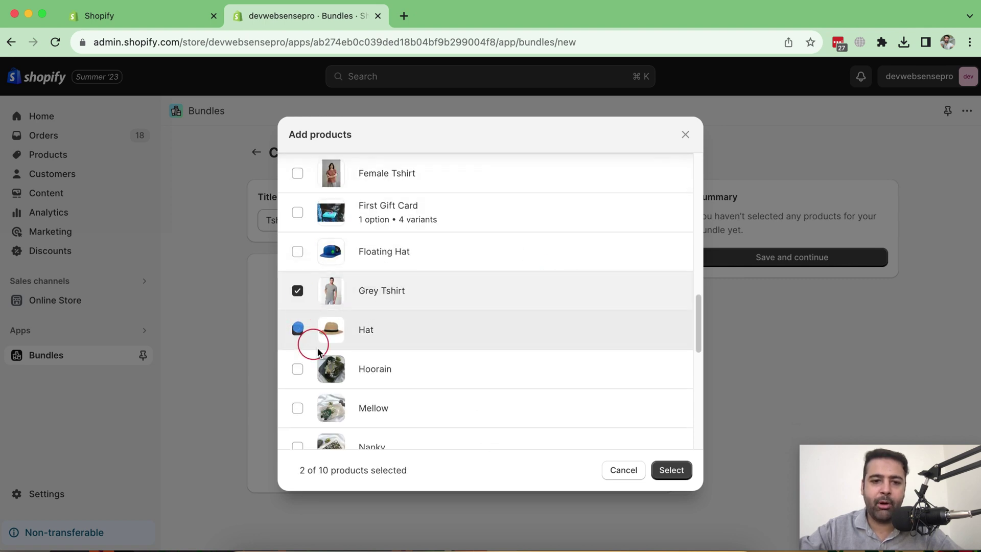
left_click(679, 475)
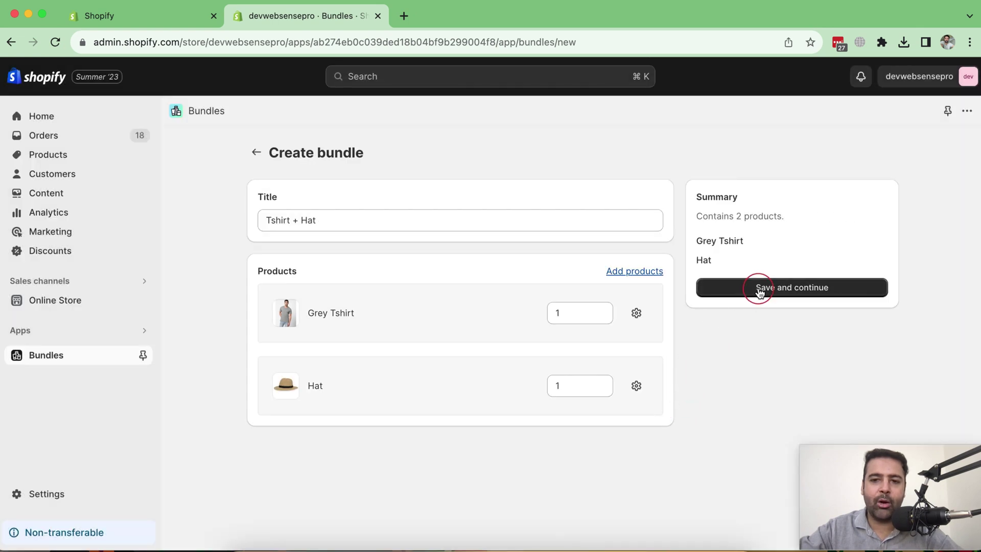
Save the Tshirt + Hat bundle as a $40.00 draft product and preview its storefront page
left_click(759, 291)
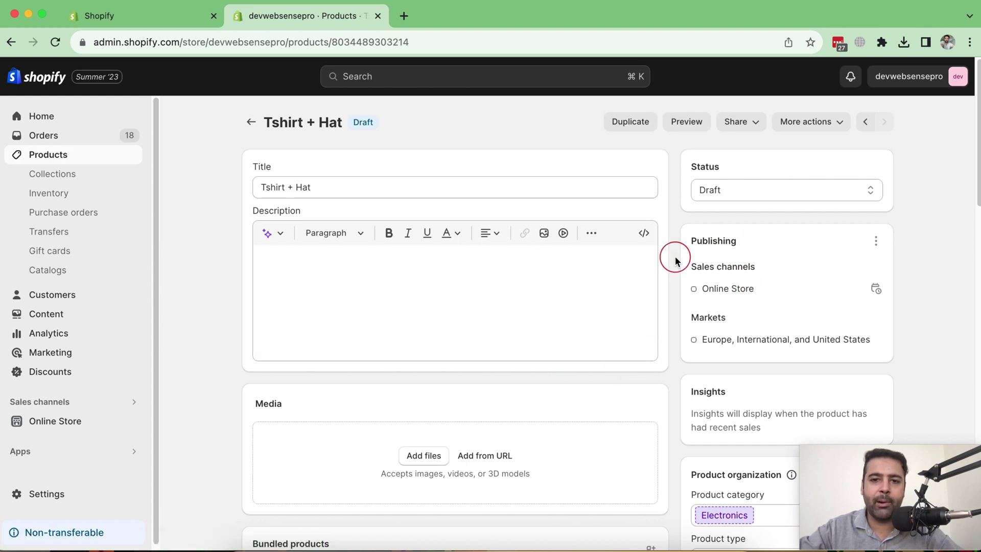
scroll(675, 261, "down", 3)
scroll(674, 261, "down", 2)
scroll(674, 260, "down", 2)
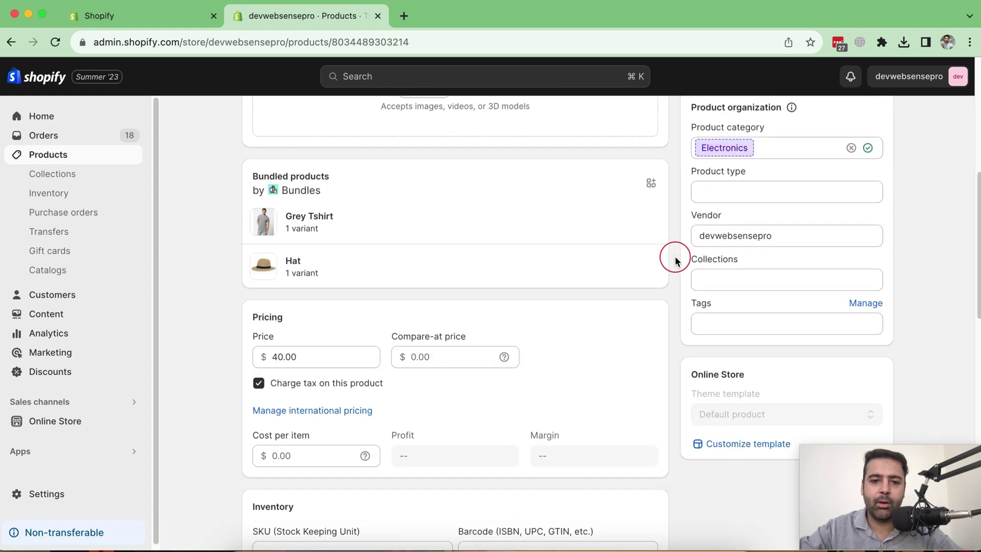
scroll(674, 261, "down", 4)
scroll(672, 286, "down", 3)
scroll(670, 332, "down", 4)
scroll(670, 343, "up", 10)
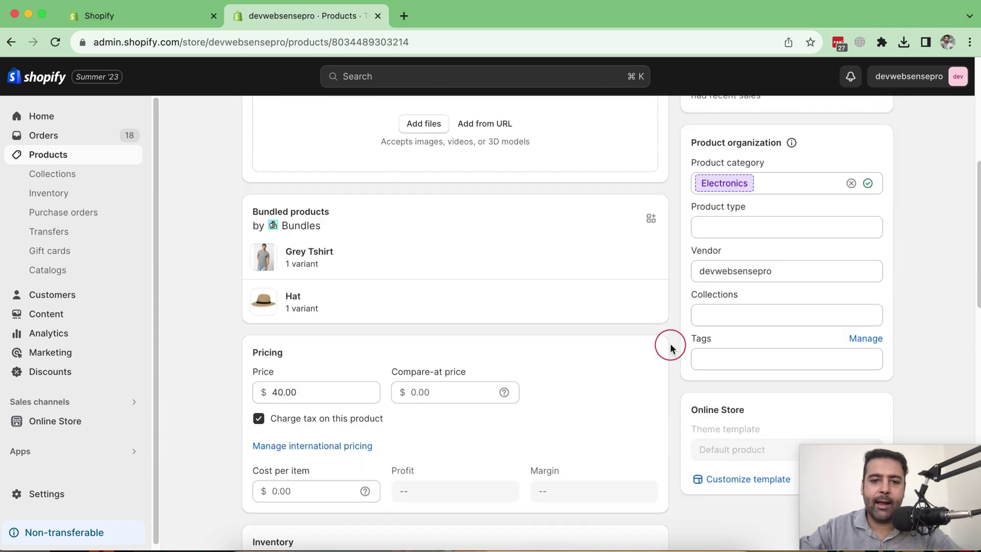
scroll(671, 347, "up", 6)
scroll(670, 346, "up", 1)
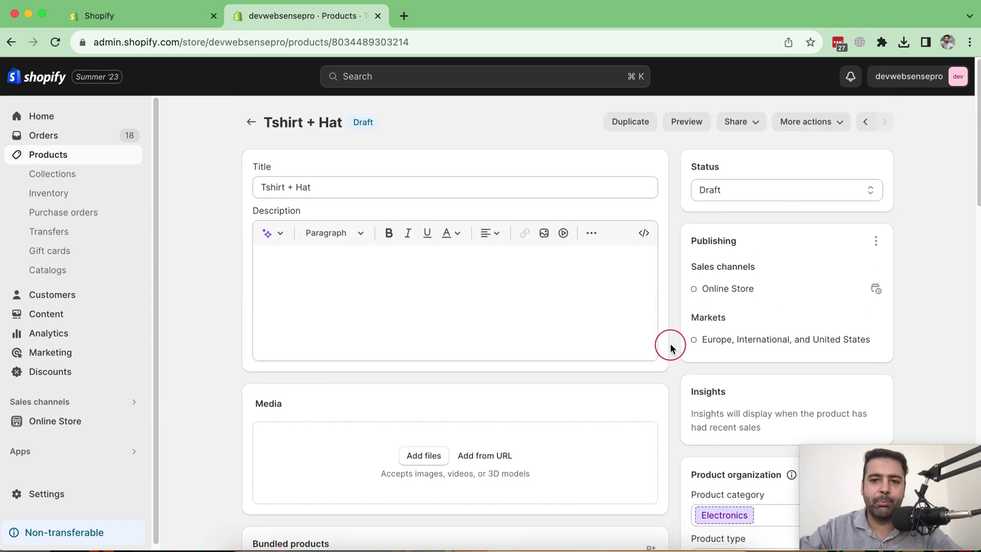
left_click(689, 126)
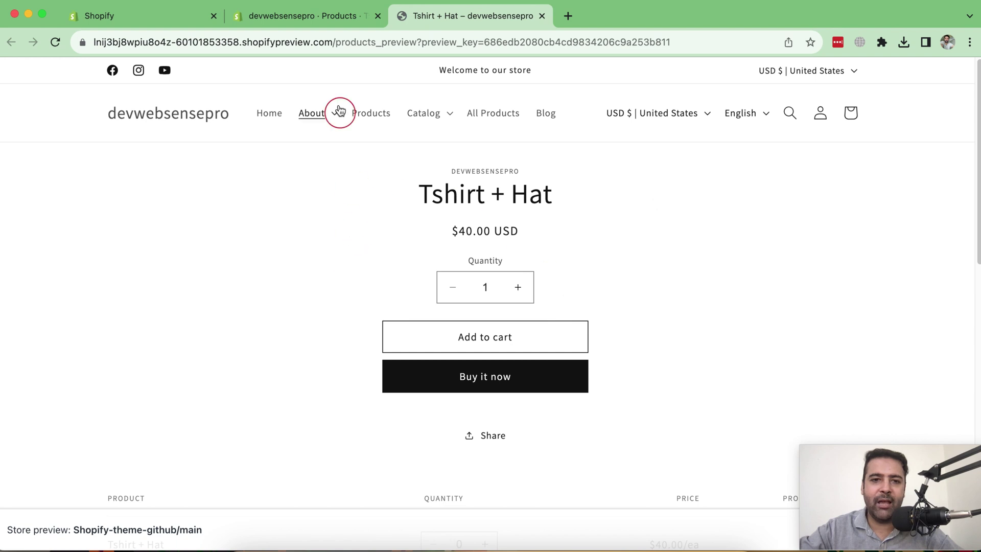
Upload bundle-product.jpg from the Desktop as the Tshirt + Hat product image
left_click(330, 23)
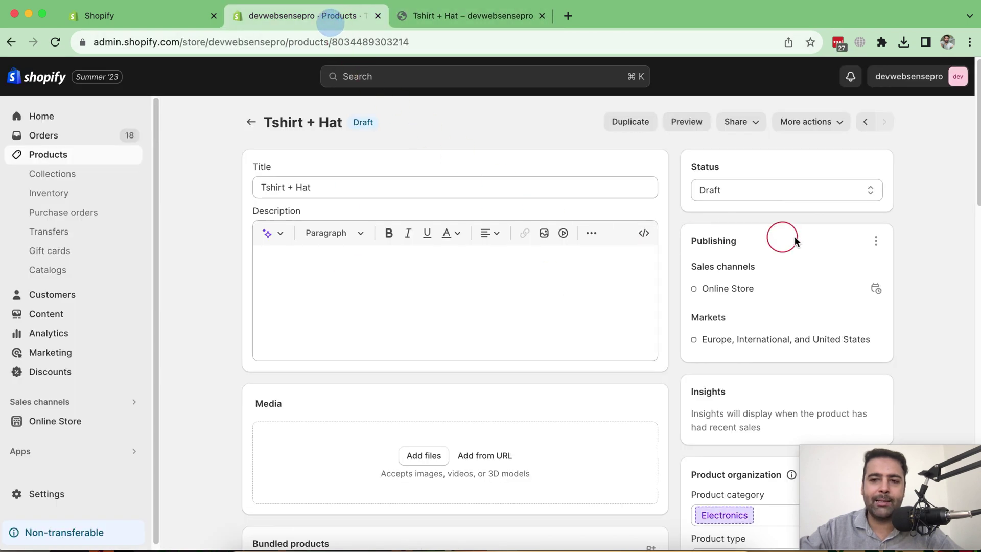
scroll(979, 171, "down", 5)
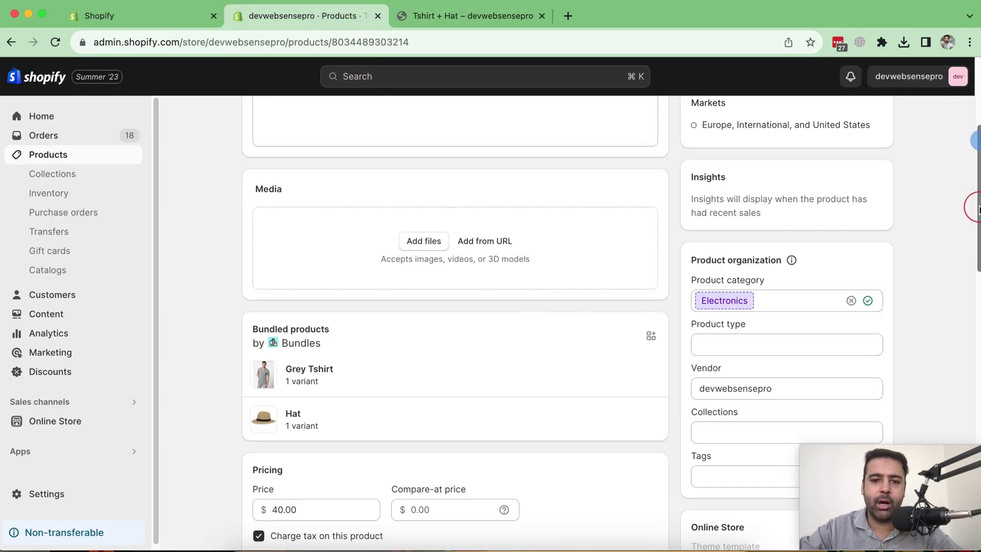
left_click(412, 245)
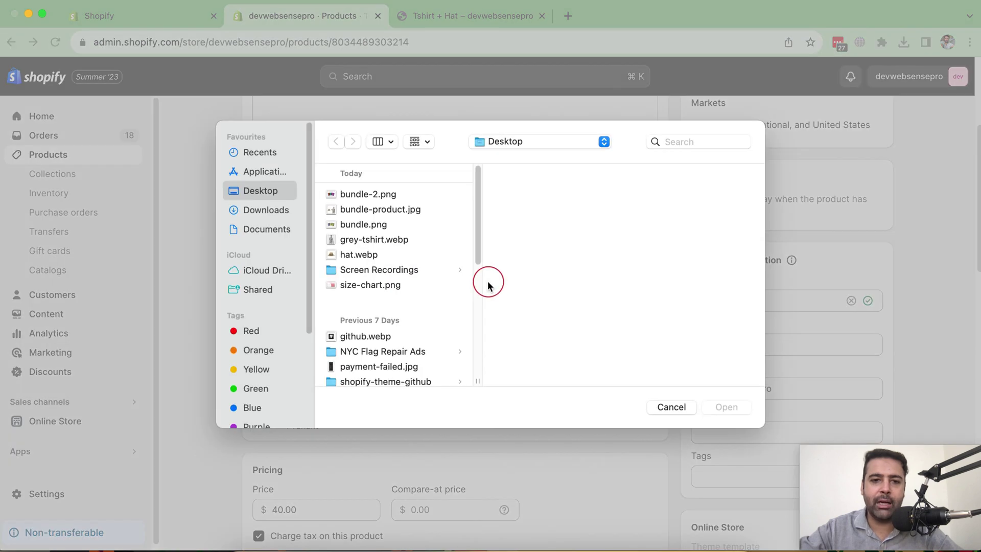
left_click(417, 237)
left_click(422, 210)
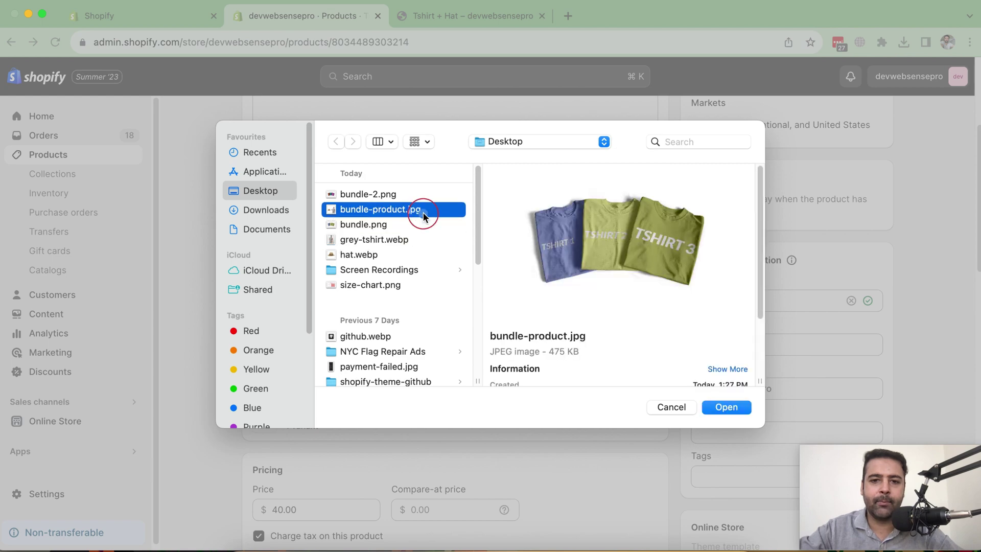
left_click(740, 409)
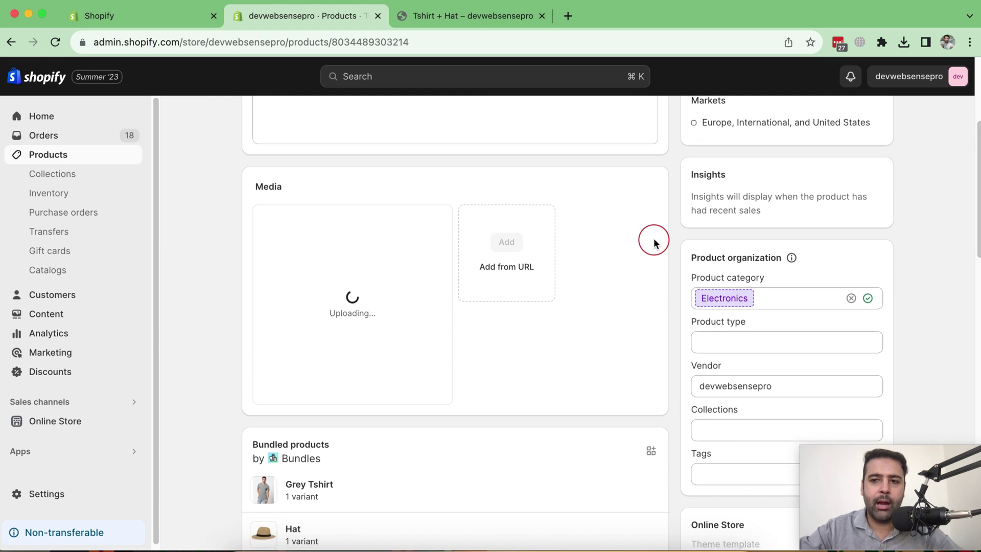
scroll(653, 241, "down", 3)
scroll(651, 243, "down", 2)
scroll(638, 271, "up", 2)
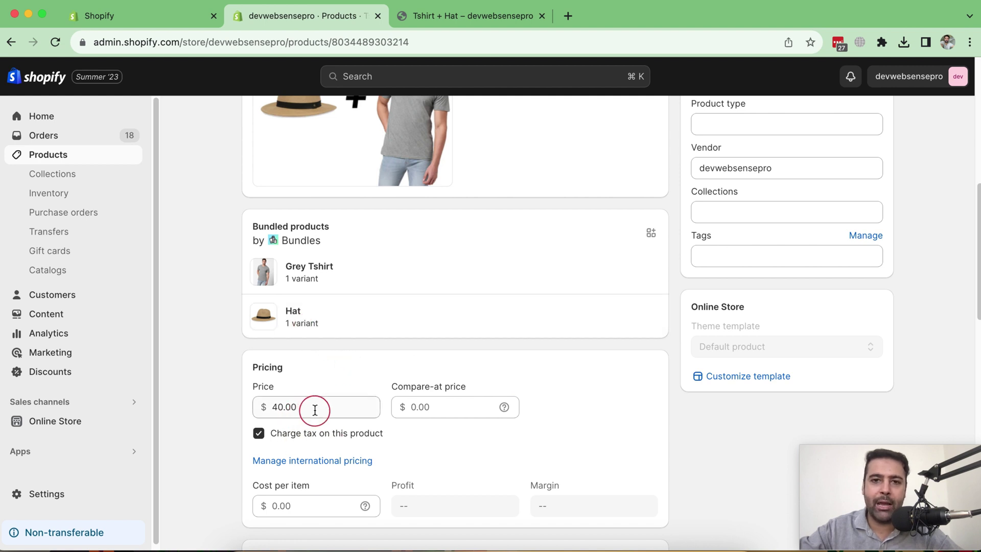
Set price 35.00 and compare-at price 40.00, save, and check the storefront preview
left_click(318, 405)
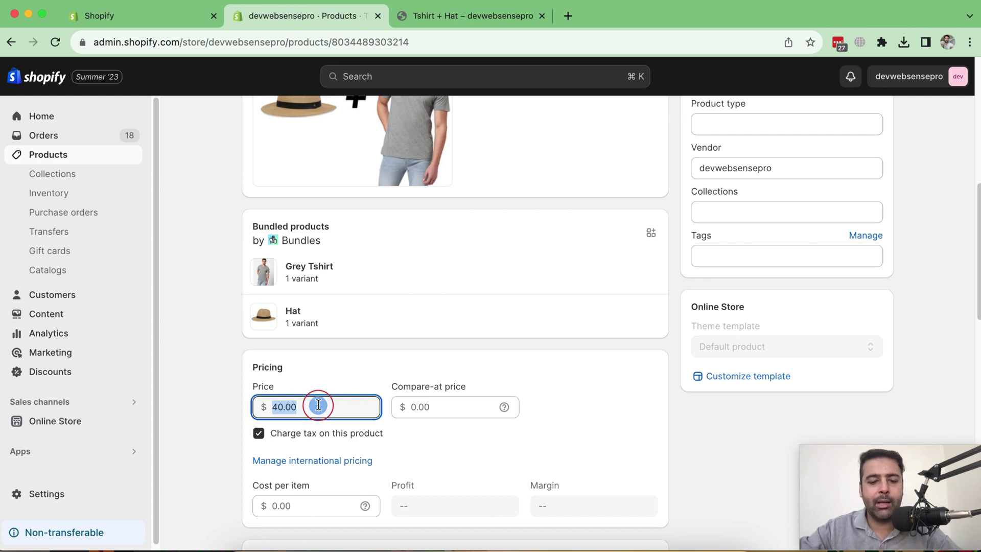
type("35")
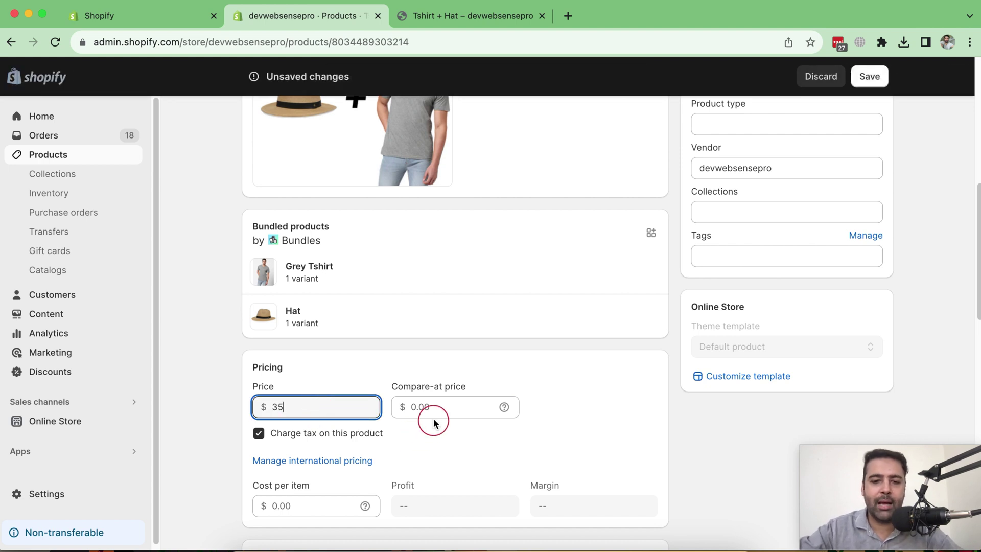
left_click(435, 415)
type("40")
left_click(870, 77)
scroll(713, 362, "up", 8)
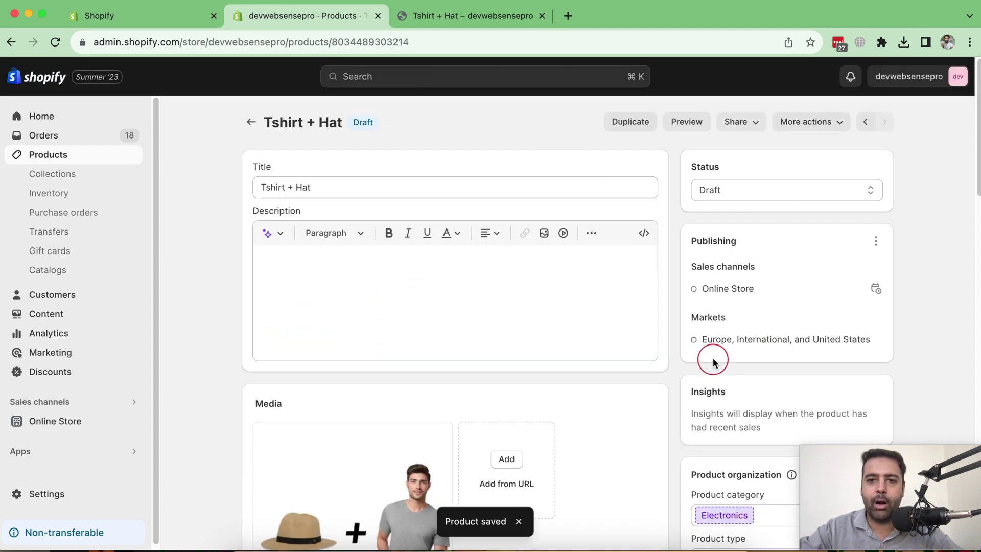
left_click(699, 124)
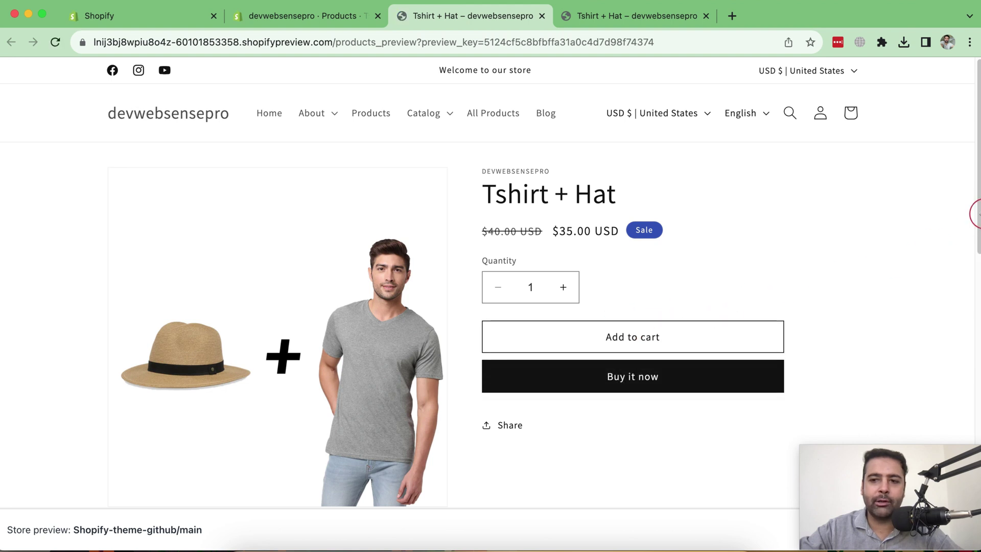
mouse_move(976, 205)
left_mouse_down()
mouse_move(975, 306)
mouse_move(975, 160)
left_mouse_up()
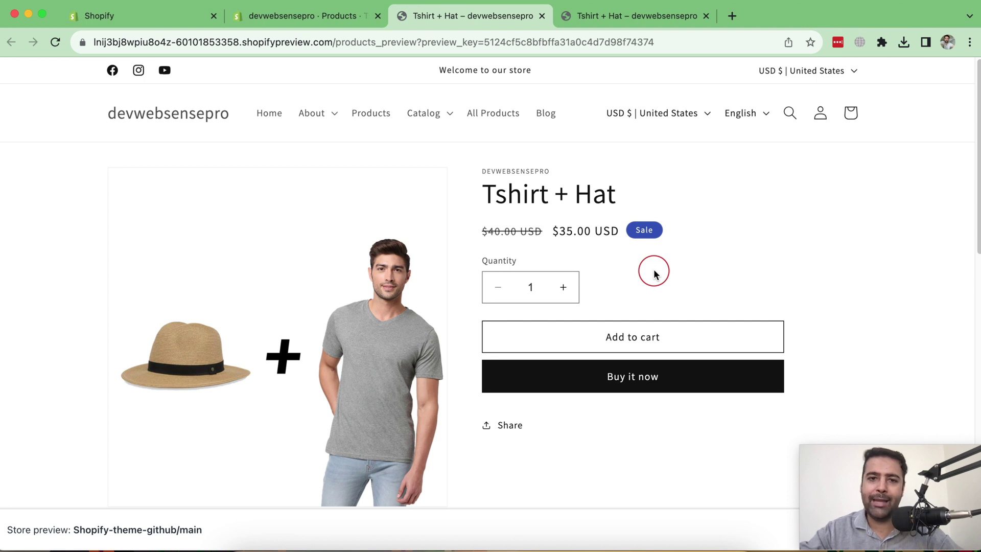
Open the Bundles app from the admin to list the $35.00 Tshirt + Hat bundle
left_click(331, 17)
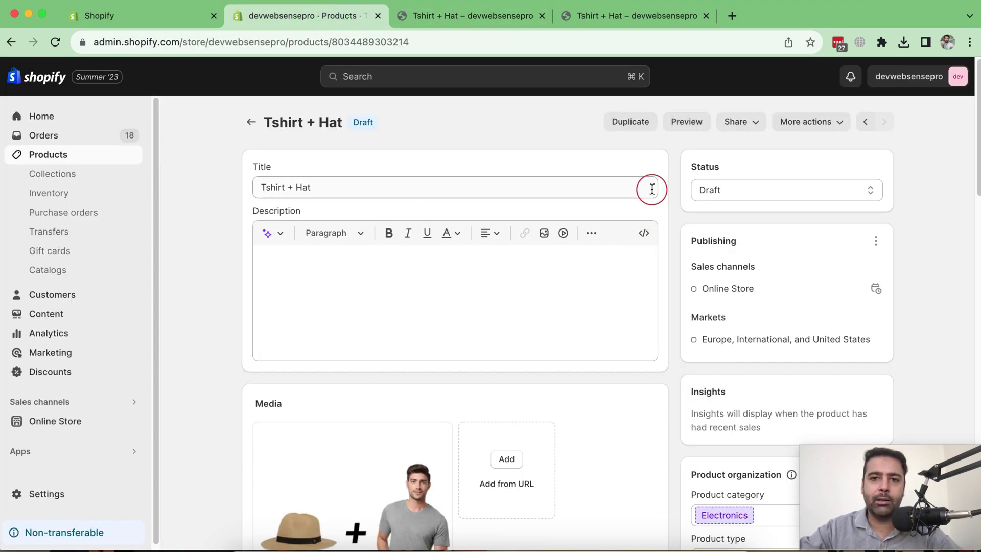
scroll(208, 269, "down", 2)
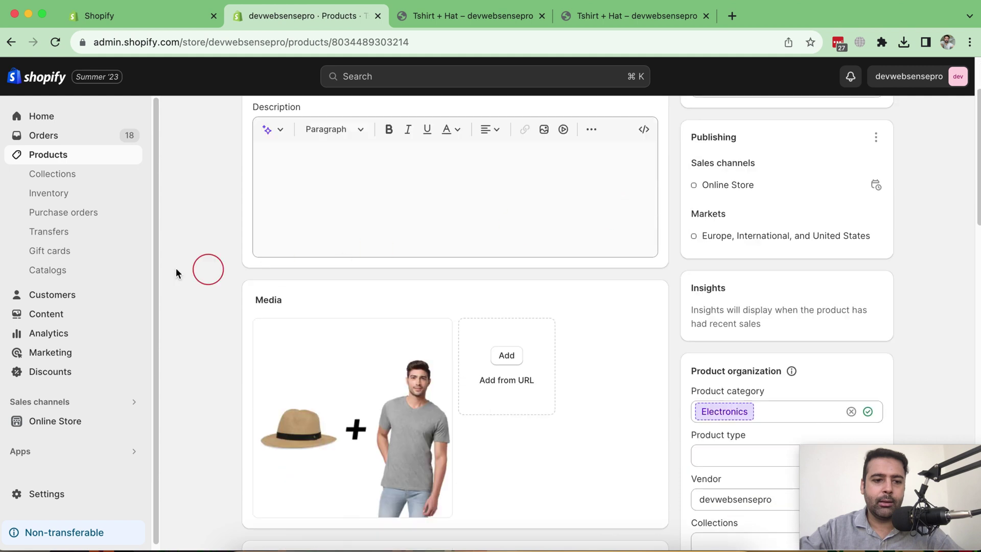
left_click(81, 458)
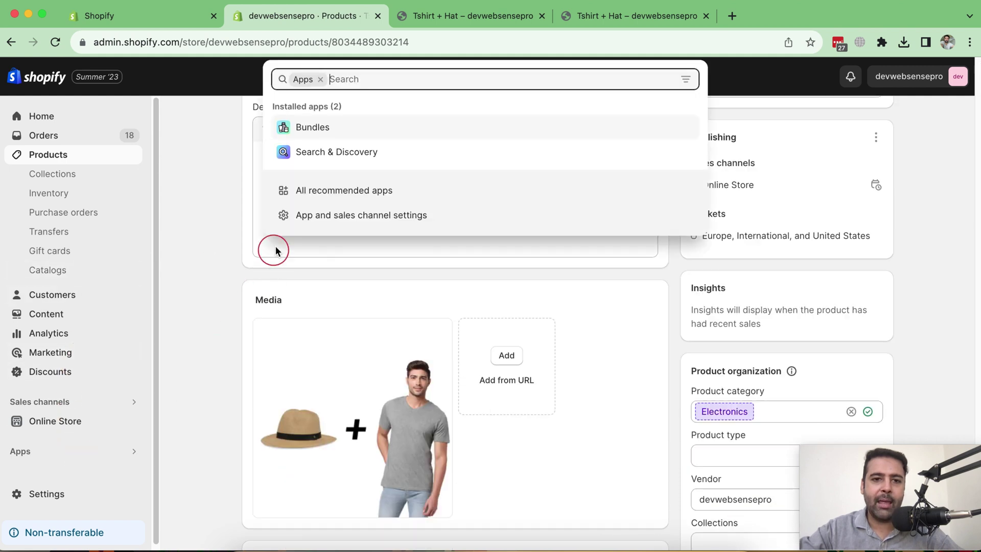
left_click(322, 128)
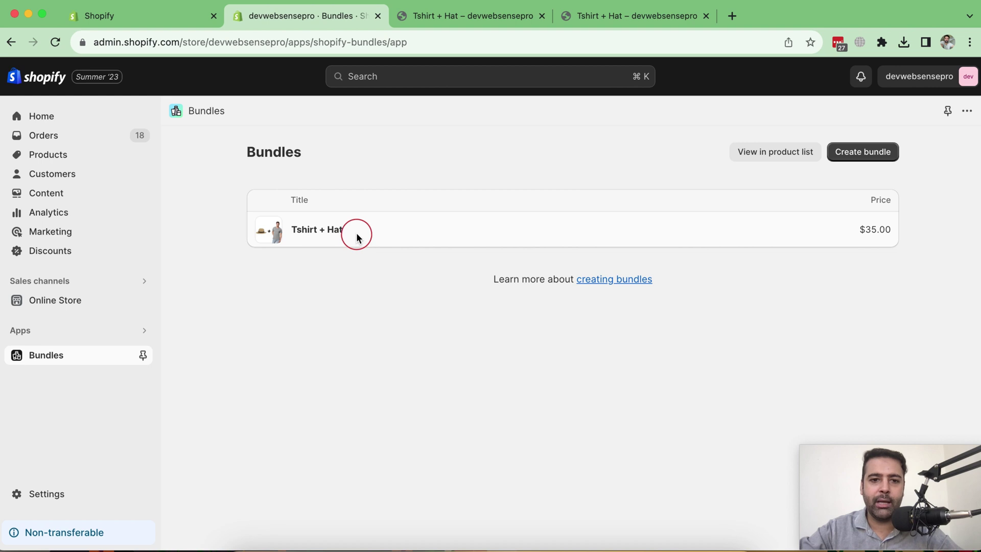
Open the Tshirt + Hat bundle and add POLO with its Red, Black and White variants
left_click(356, 237)
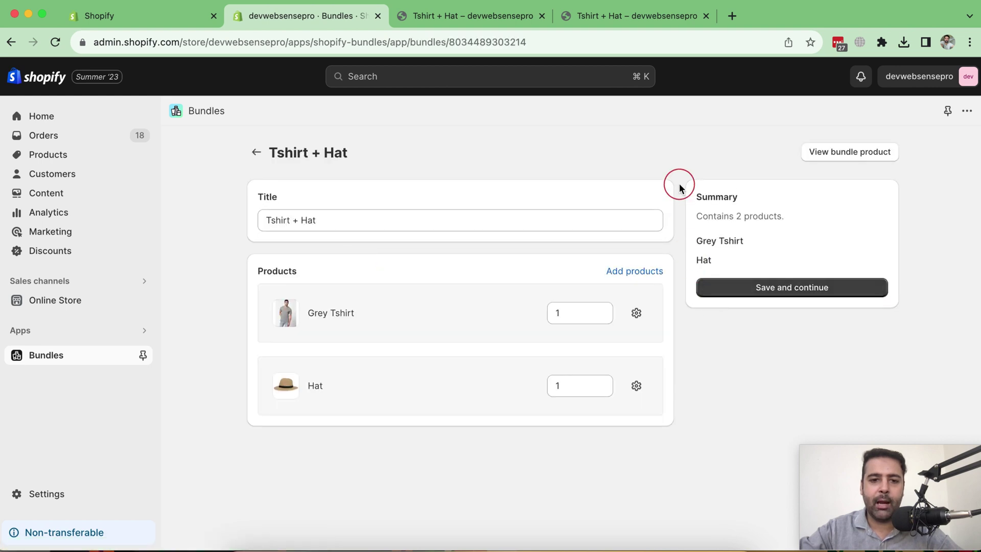
triple_click(356, 317)
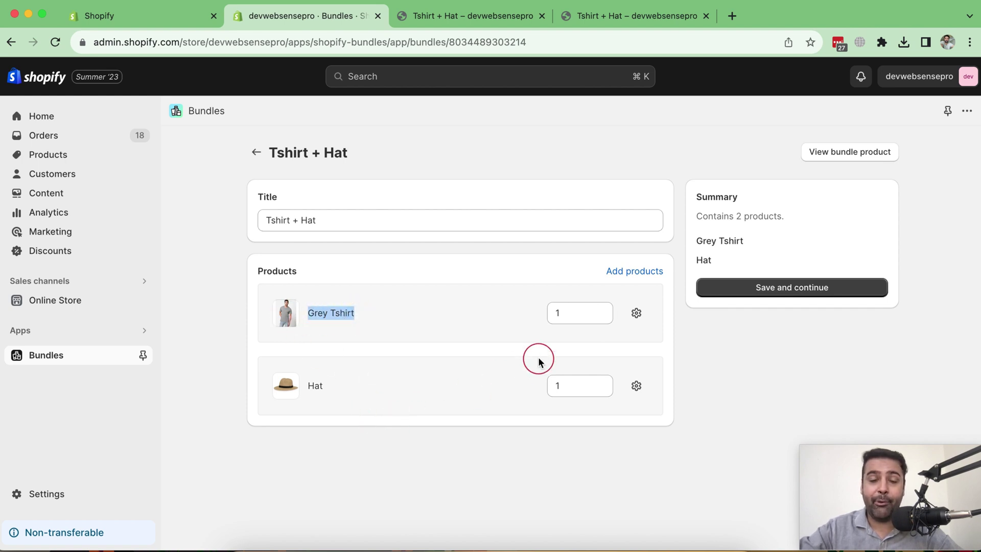
left_click(628, 274)
scroll(604, 238, "down", 5)
scroll(602, 240, "down", 3)
scroll(602, 265, "down", 3)
scroll(598, 266, "down", 2)
scroll(593, 250, "down", 1)
scroll(594, 240, "down", 5)
scroll(593, 223, "down", 3)
scroll(592, 223, "down", 5)
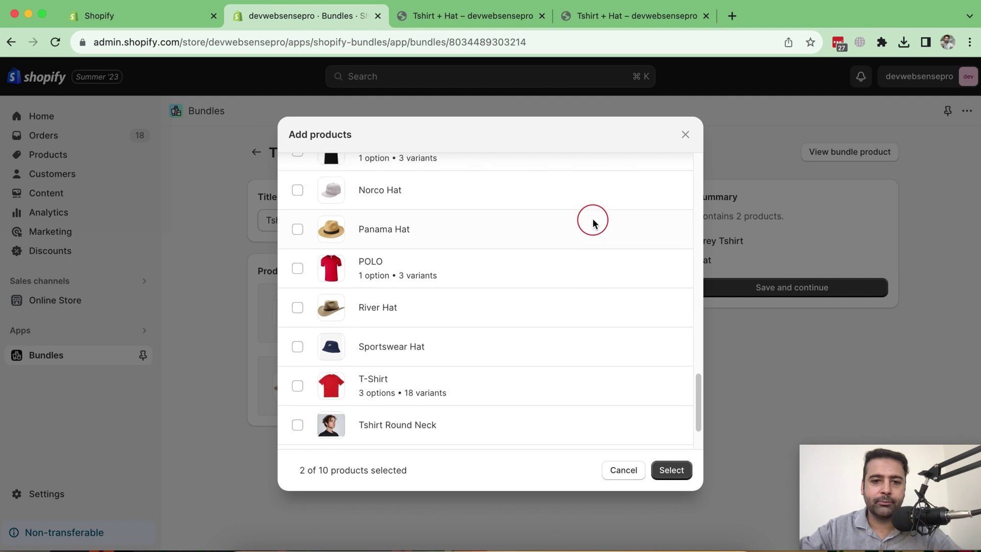
scroll(593, 223, "down", 1)
scroll(578, 282, "up", 1)
scroll(511, 306, "up", 1)
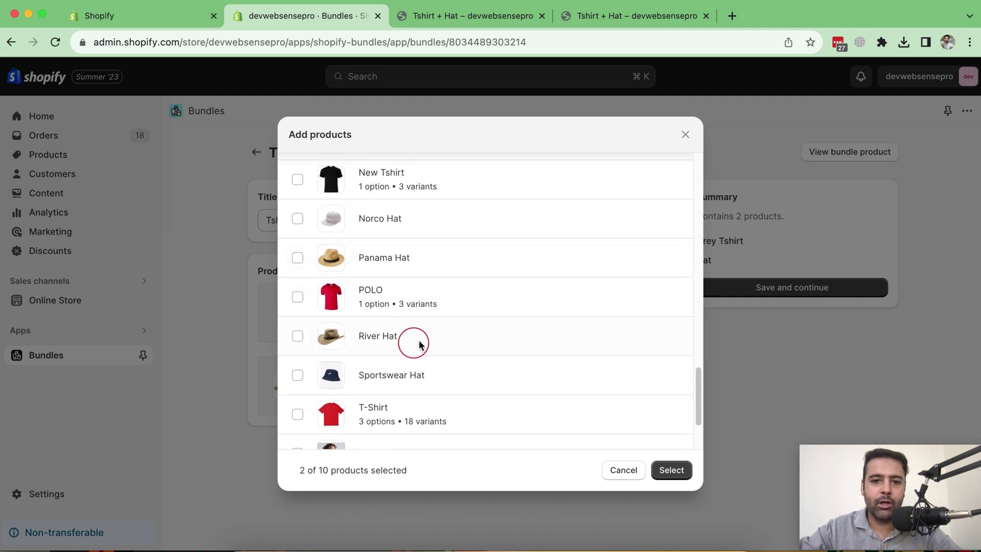
left_click_drag(359, 305, 437, 303)
left_click(350, 295)
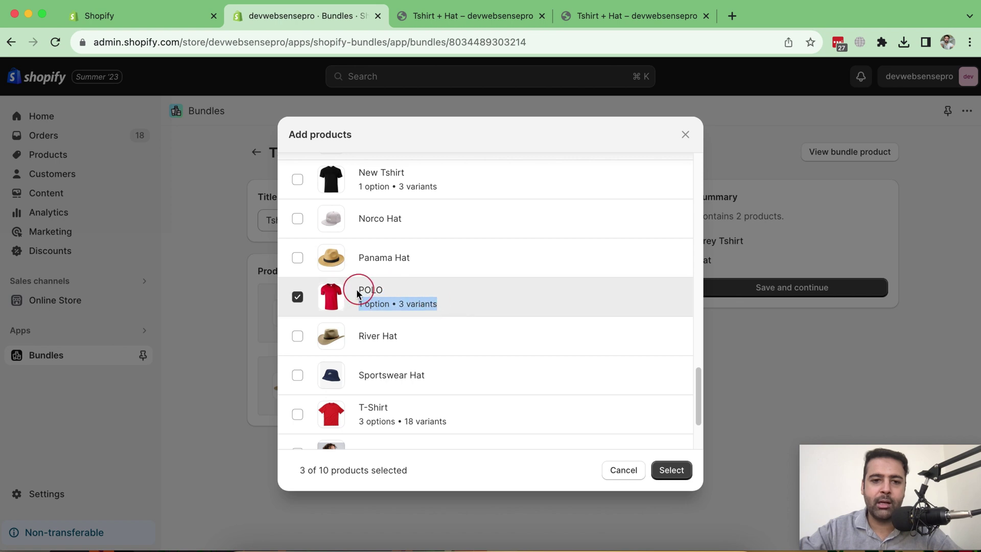
left_click(671, 470)
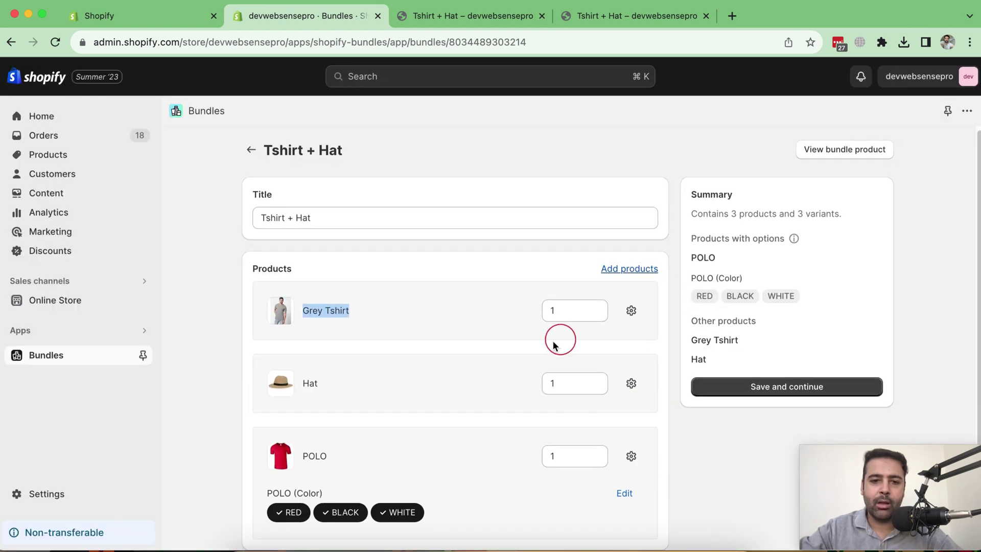
Delete the Grey Tshirt entry and save the bundle with only Hat and POLO
left_click(633, 314)
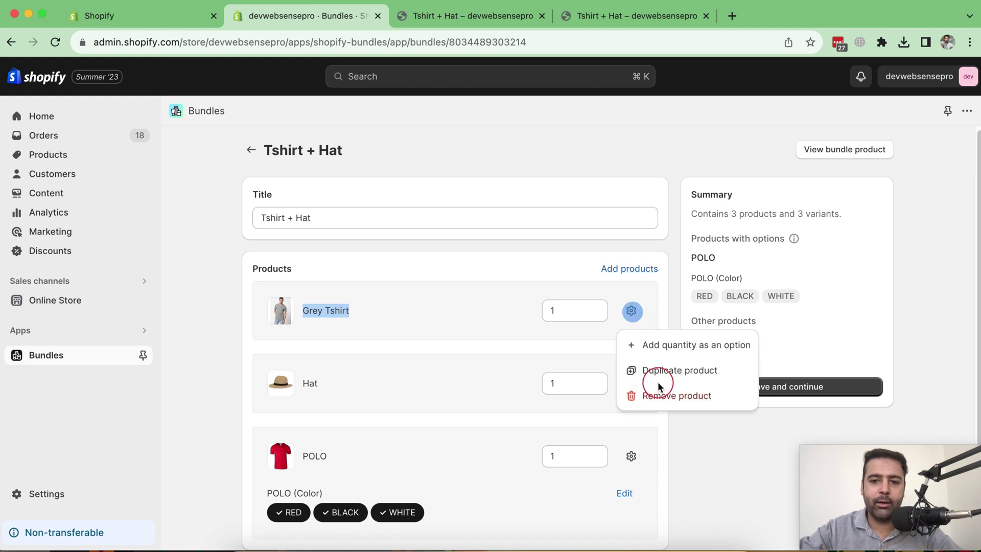
left_click(667, 403)
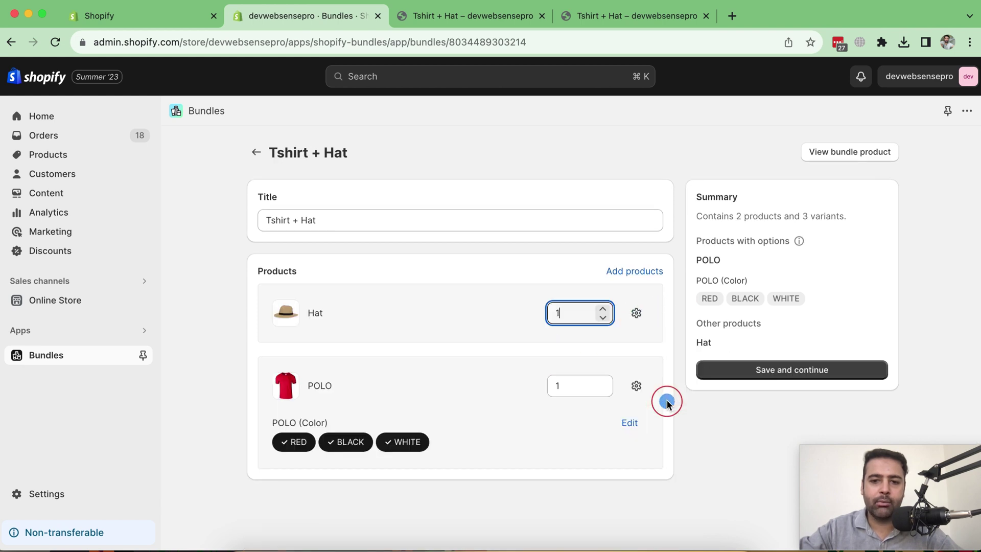
left_click(814, 373)
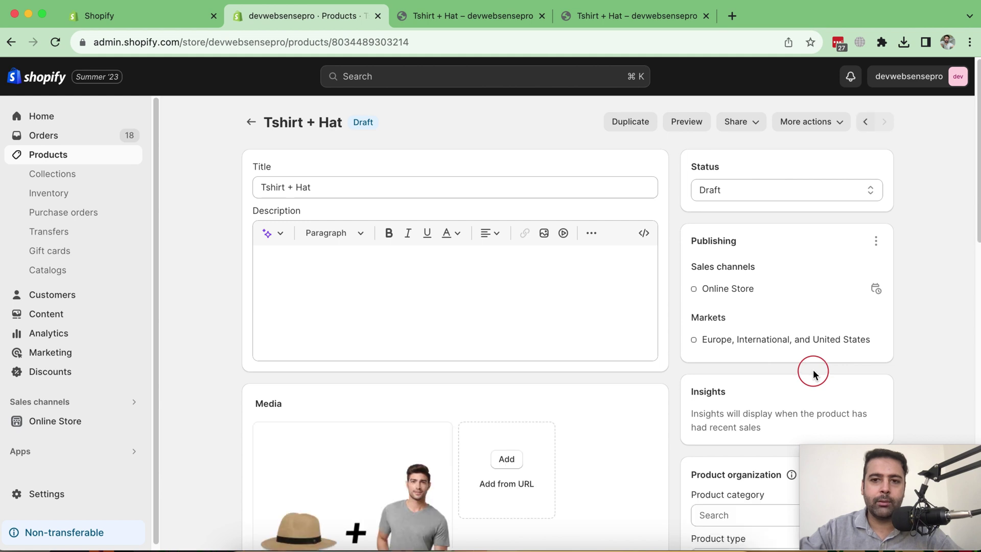
Preview the $28.00 Tshirt + Hat storefront page with RED, BLACK and WHITE colour options
left_click(687, 121)
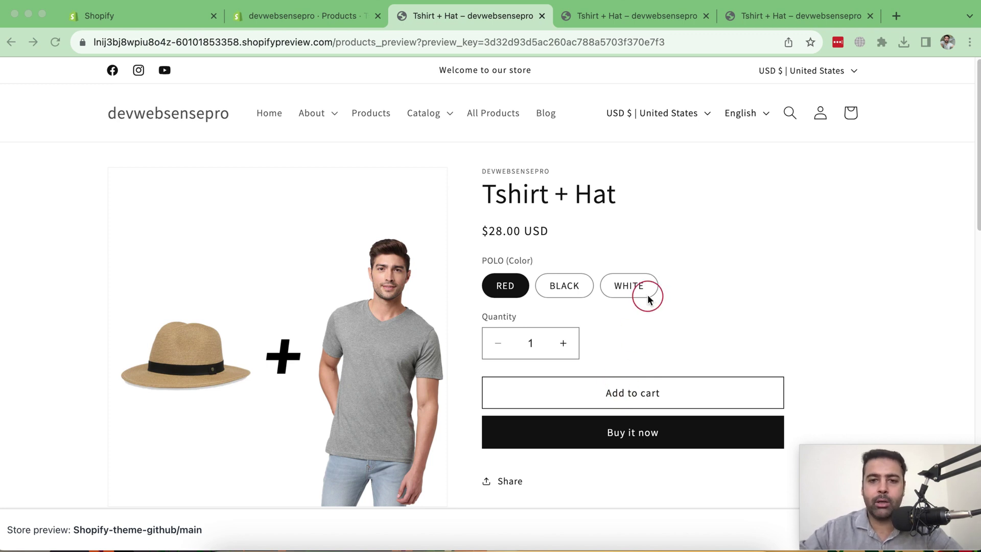
Open the Tshirt + Hat bundle in the Bundles app editor from its product page
left_click(337, 16)
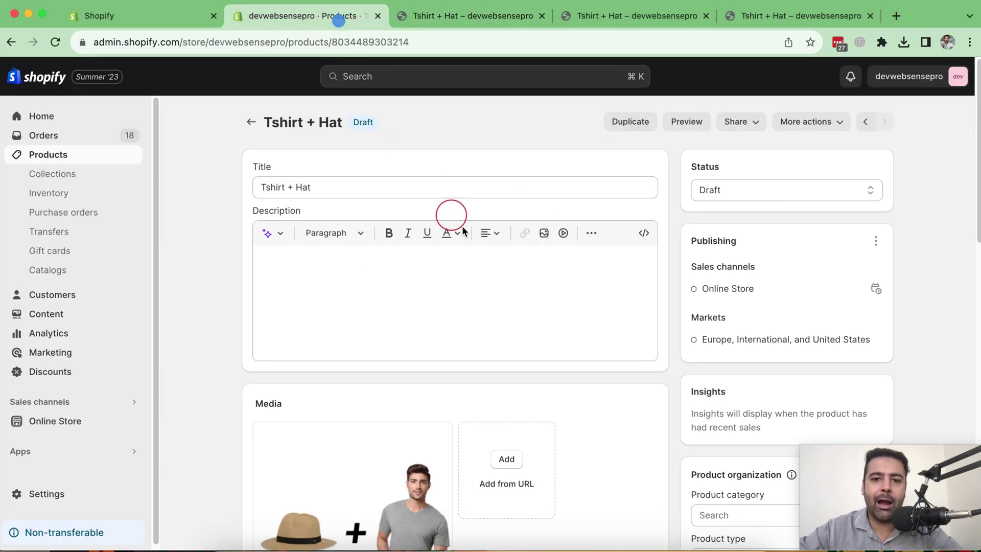
scroll(649, 290, "down", 4)
scroll(649, 294, "down", 3)
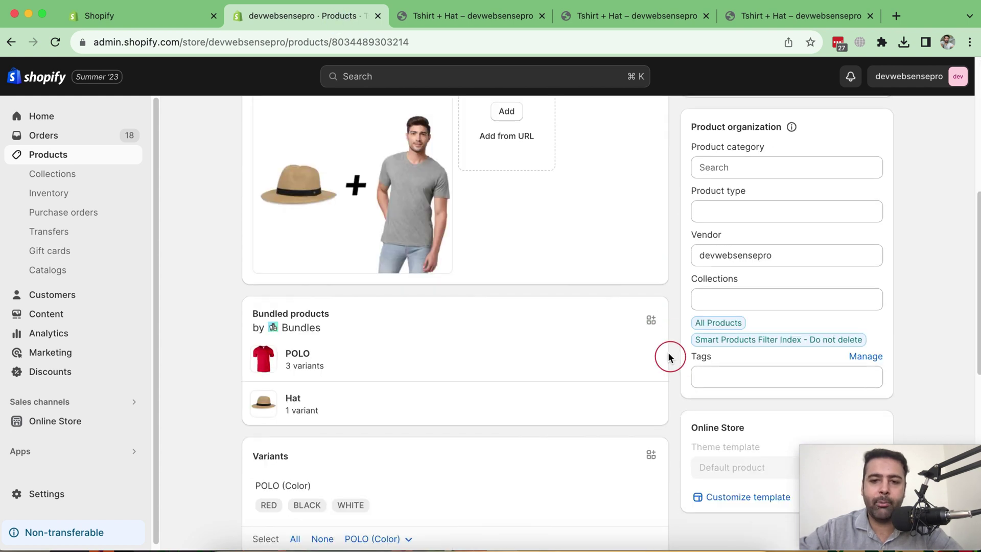
left_click(650, 321)
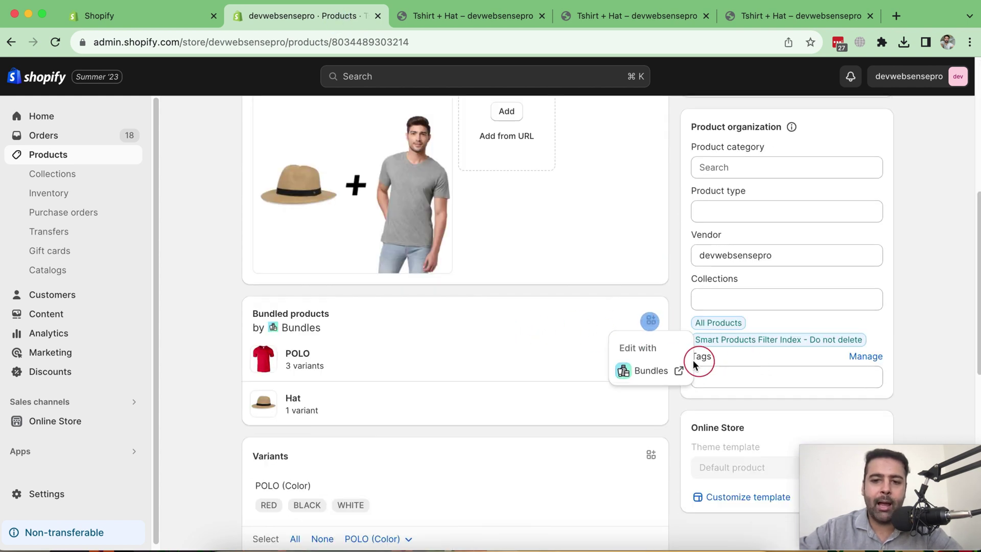
left_click(649, 369)
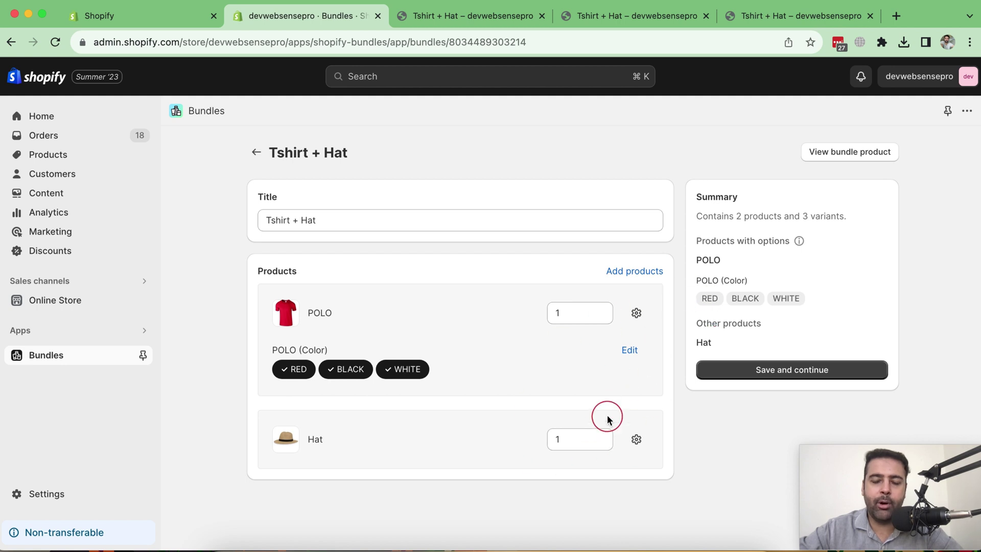
In the product picker, tick Bansi, Black Fitted Hat, Black Glasses, Bloody, Bloom and Blue Tshirt
left_click(630, 271)
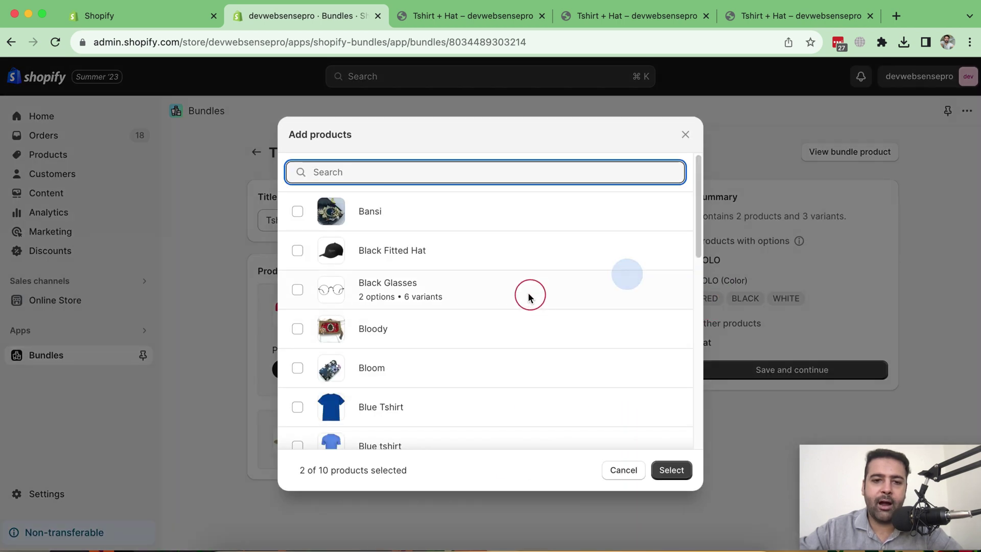
left_click(302, 214)
left_click(299, 250)
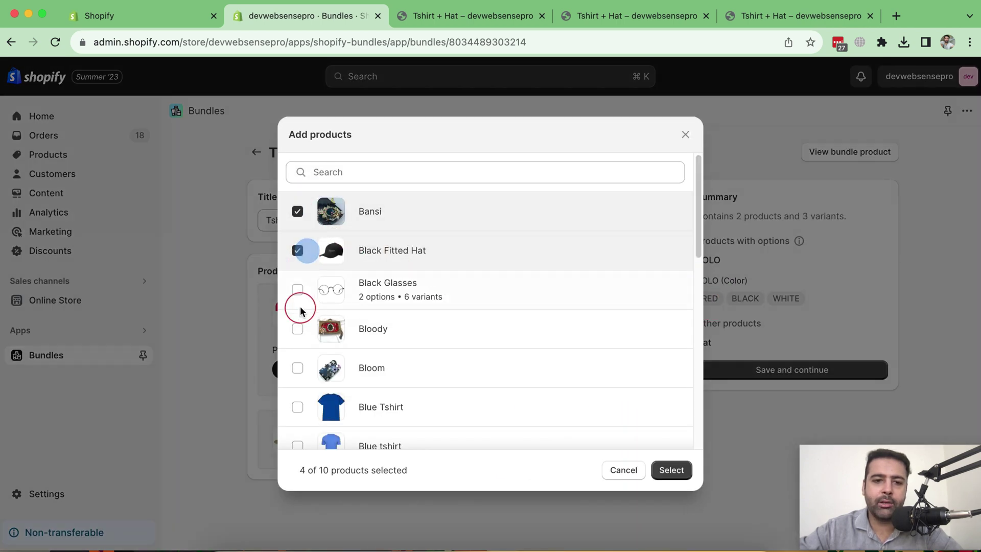
left_click(297, 289)
left_click(298, 329)
scroll(327, 307, "down", 3)
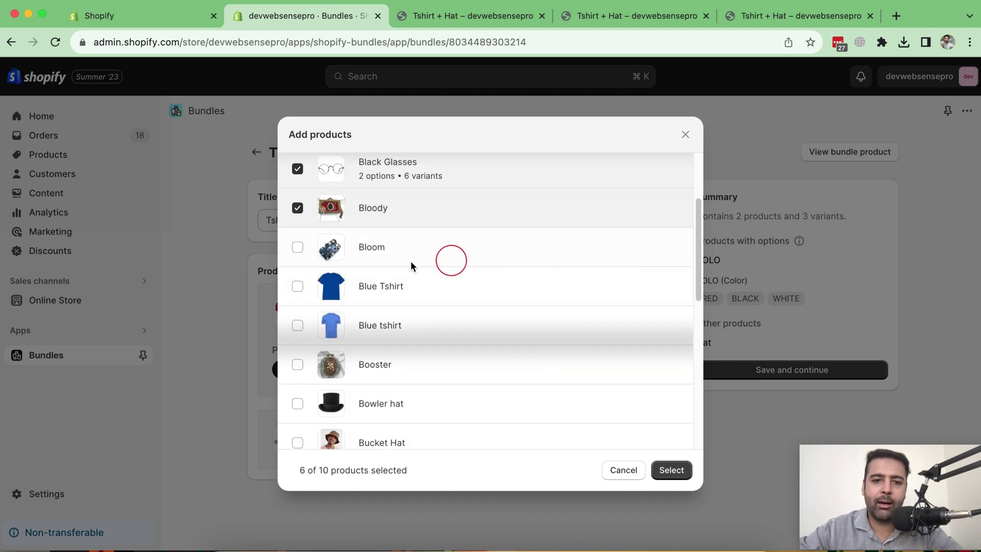
left_click(297, 247)
left_click(298, 286)
Tick Booster and Bowler hat to reach 10 of 10 selected, then cancel without adding
scroll(370, 302, "down", 2)
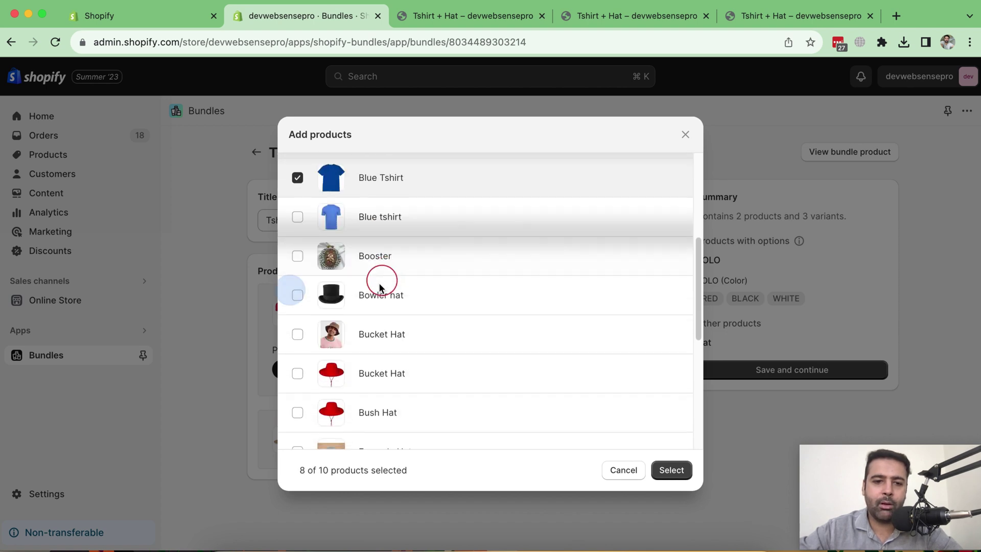
left_click(298, 255)
left_click(298, 295)
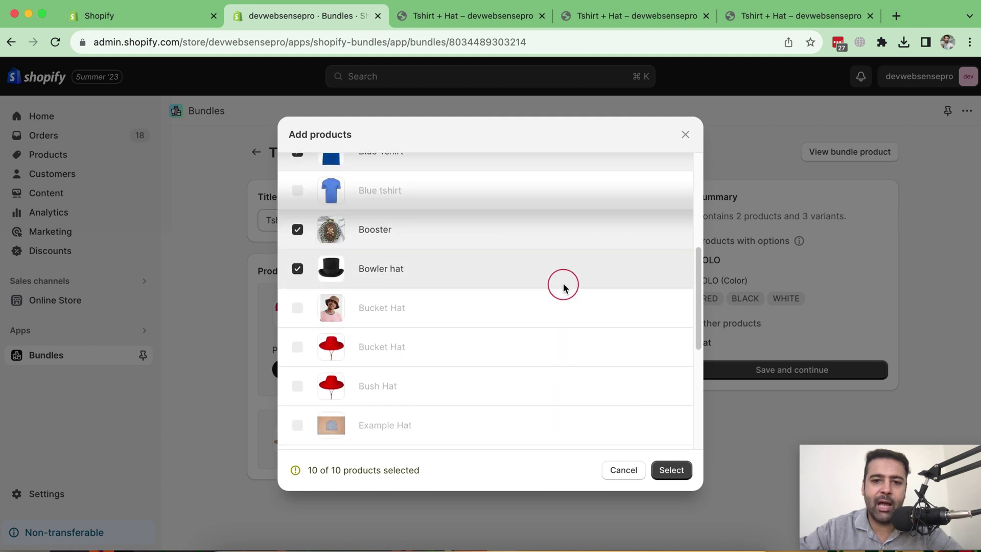
scroll(492, 319, "down", 2)
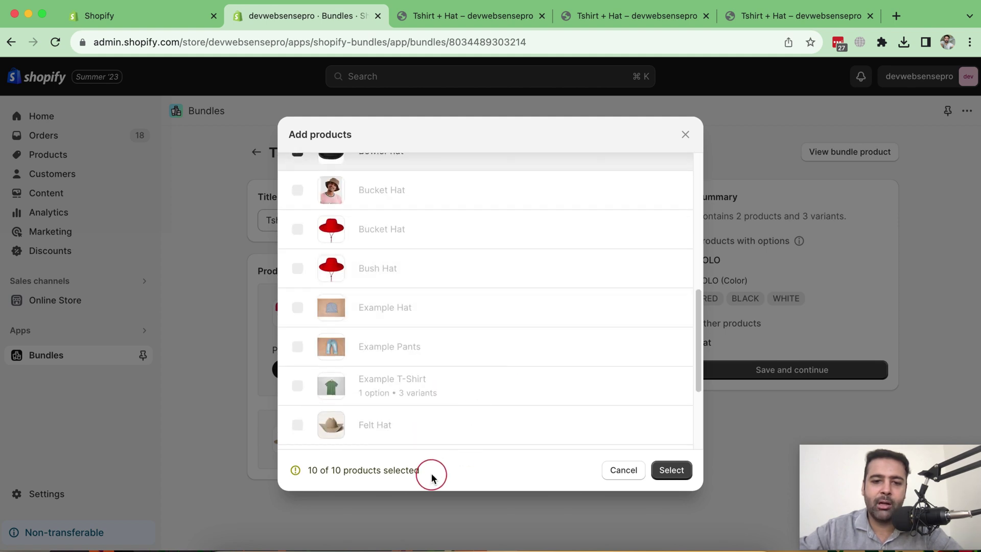
left_click_drag(432, 474, 304, 471)
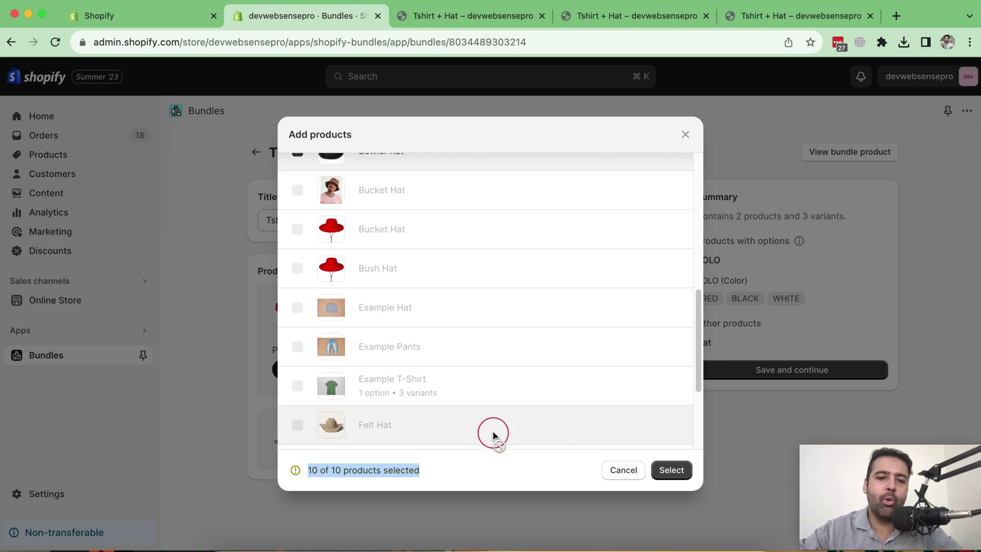
left_click(612, 477)
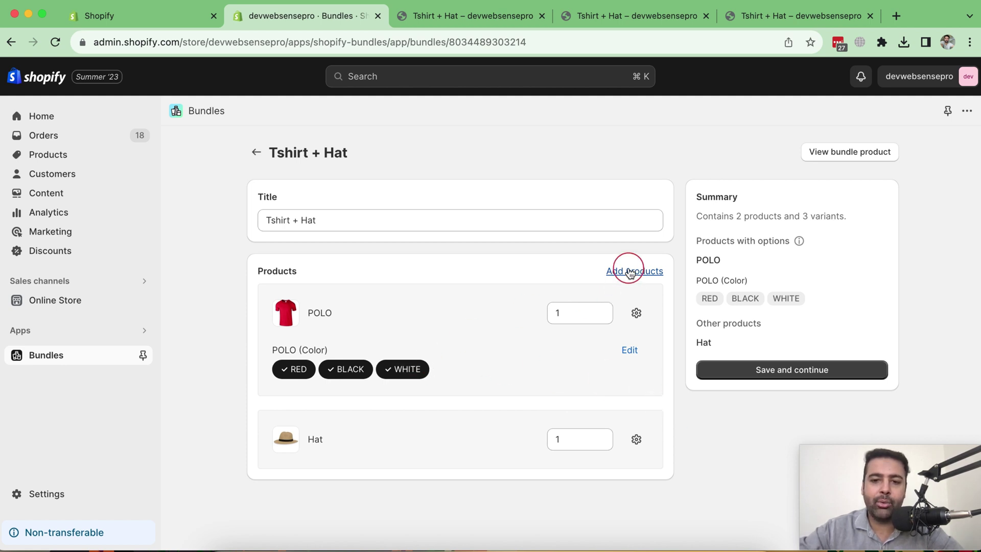
Remove POLO from the bundle and add the T-Shirt with color, material and size options
left_click(636, 313)
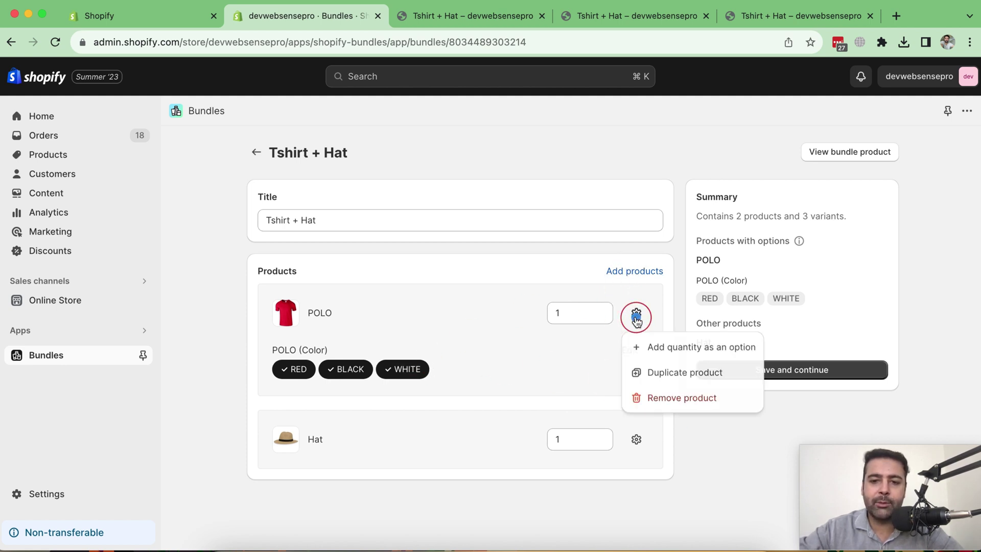
left_click(656, 395)
left_click(640, 271)
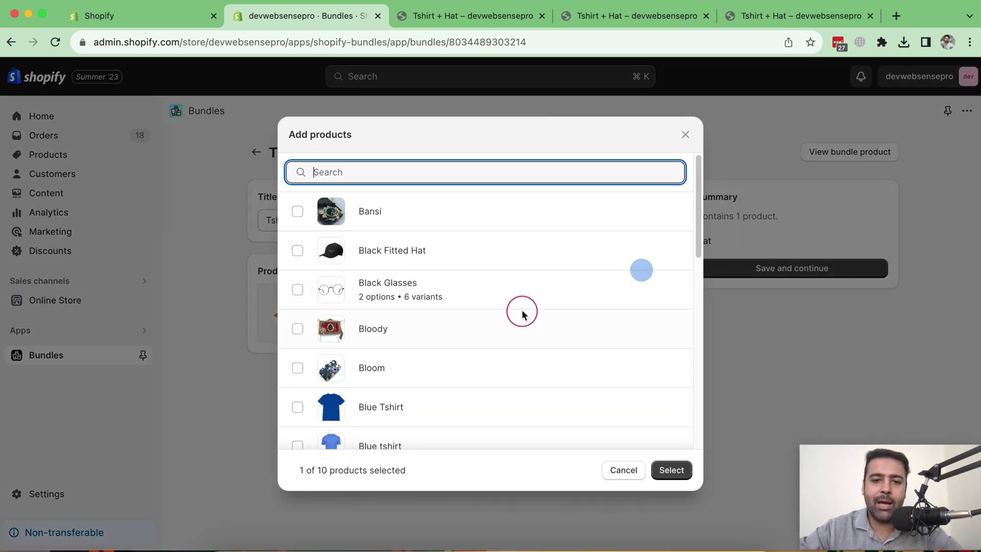
scroll(589, 248, "down", 5)
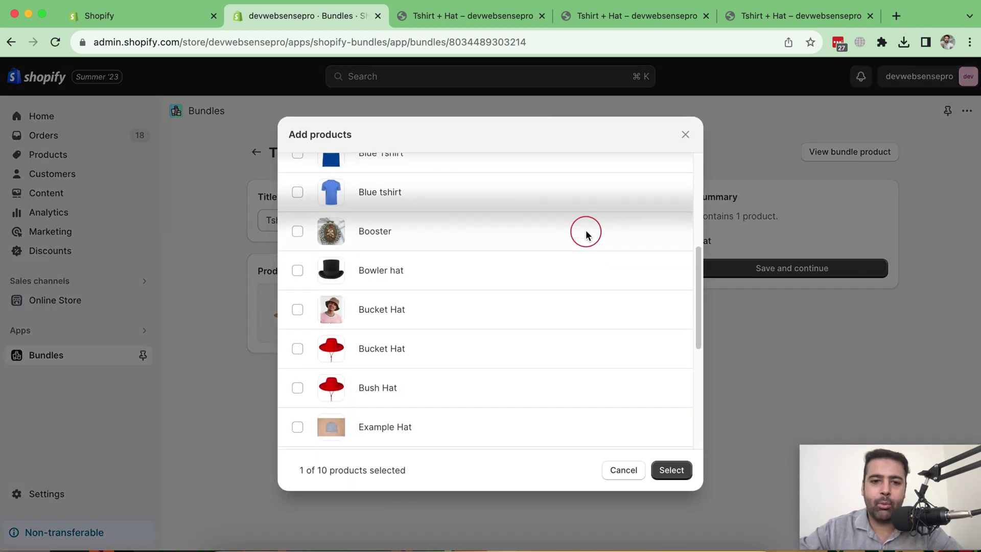
scroll(586, 233, "down", 4)
scroll(585, 225, "down", 1)
scroll(582, 221, "down", 1)
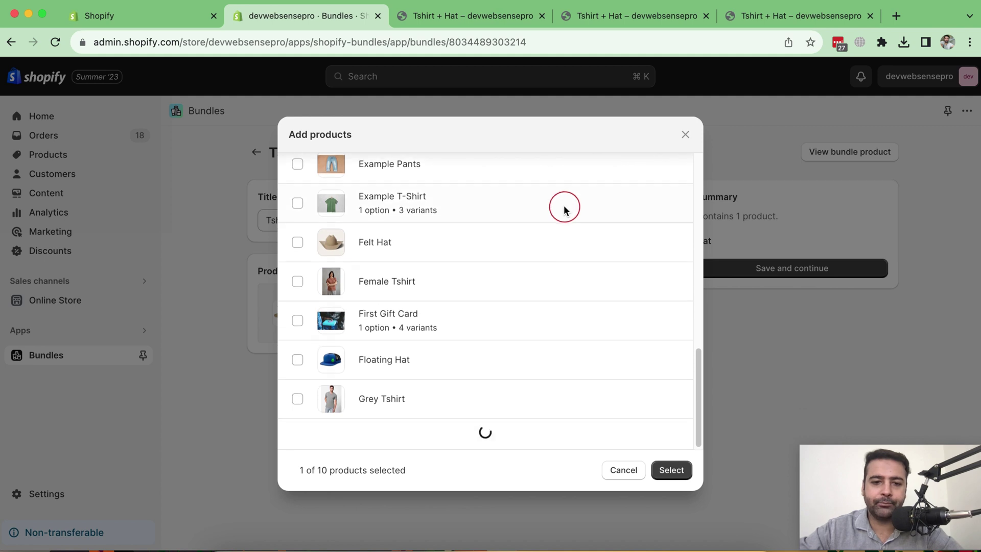
scroll(562, 197, "down", 5)
scroll(541, 188, "down", 3)
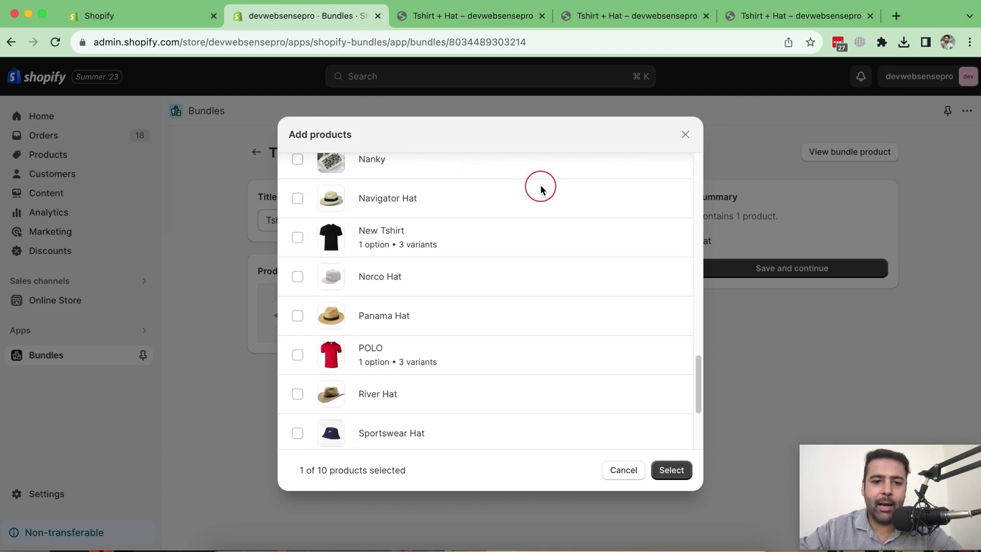
scroll(542, 187, "down", 2)
scroll(542, 187, "down", 1)
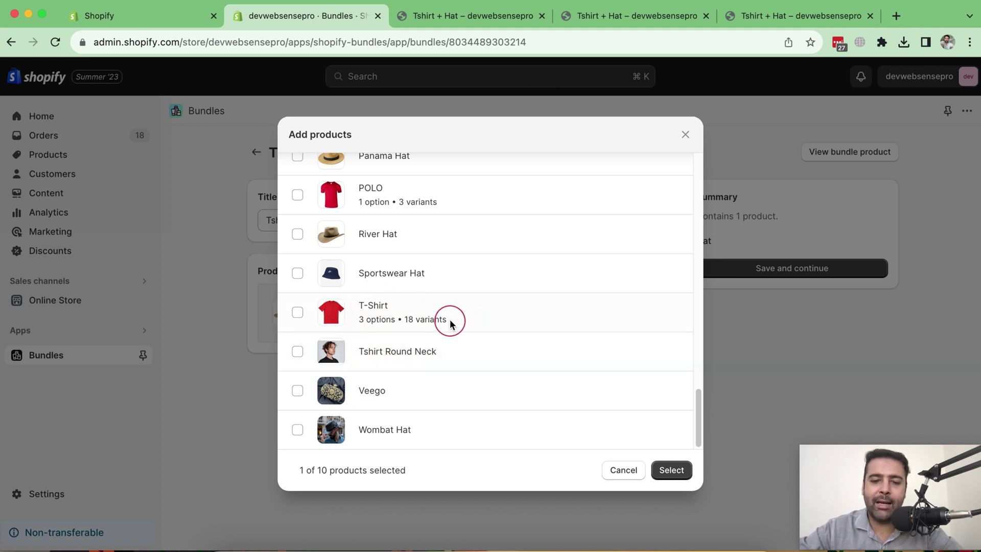
left_click(297, 313)
left_click(670, 470)
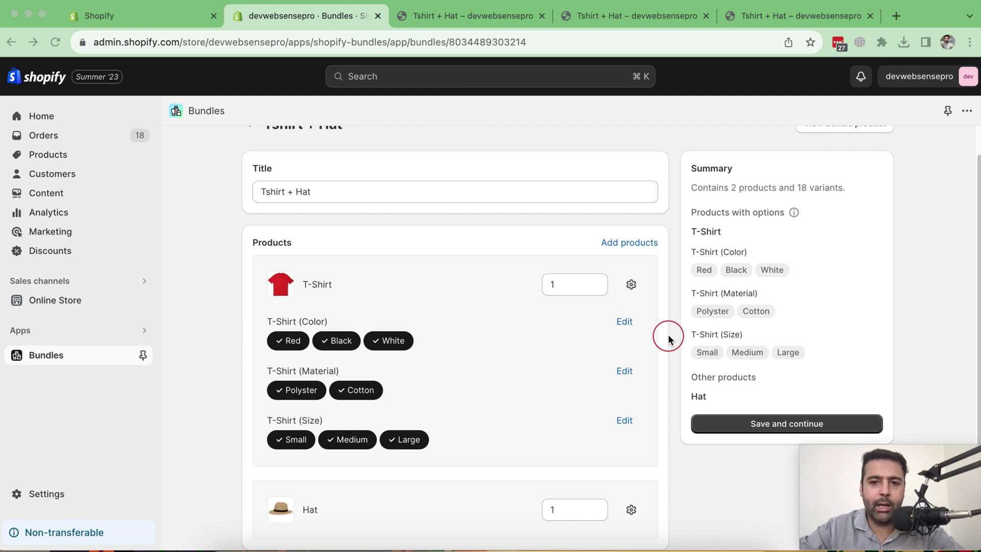
Add POLO back beside T-Shirt and Hat, producing 54 variants and a bundle-limit error
left_click(643, 242)
scroll(652, 274, "down", 1)
scroll(652, 273, "down", 5)
scroll(653, 274, "down", 5)
scroll(656, 276, "down", 5)
scroll(656, 276, "down", 5)
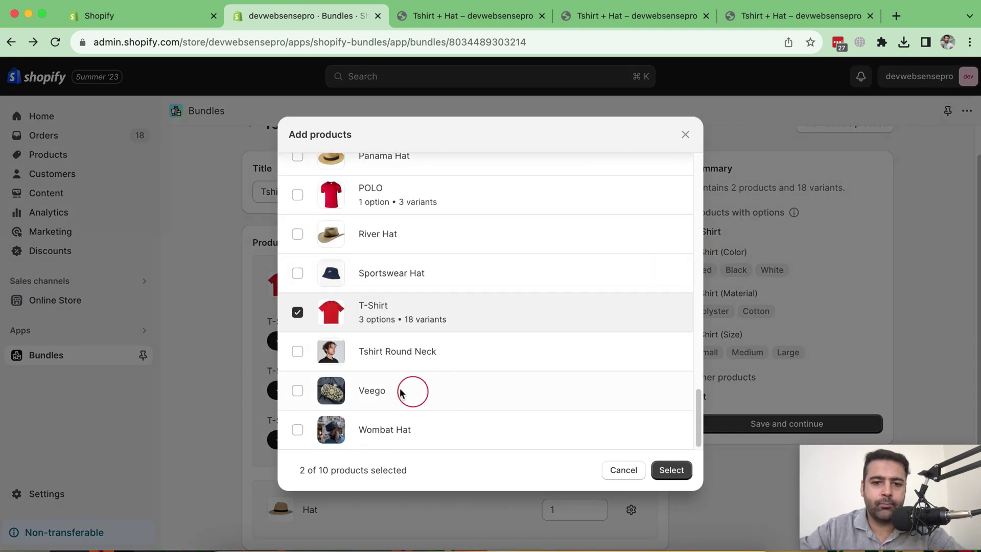
scroll(442, 361, "up", 4)
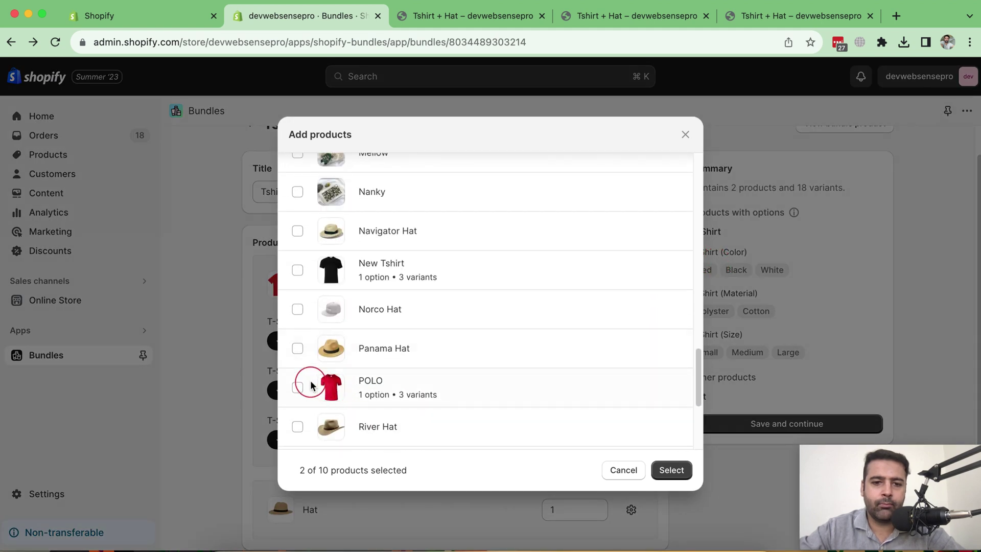
left_click(299, 387)
left_click(661, 475)
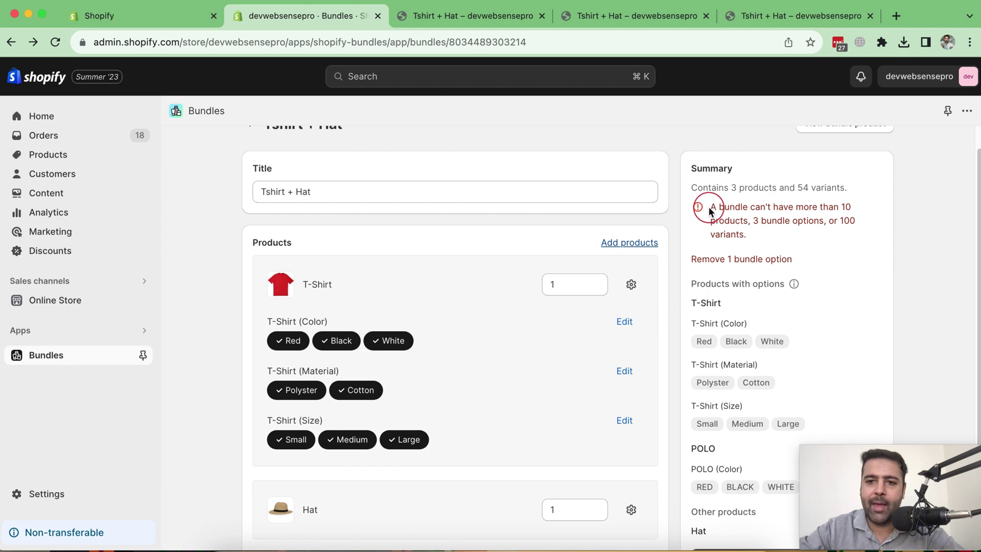
left_click_drag(712, 207, 853, 229)
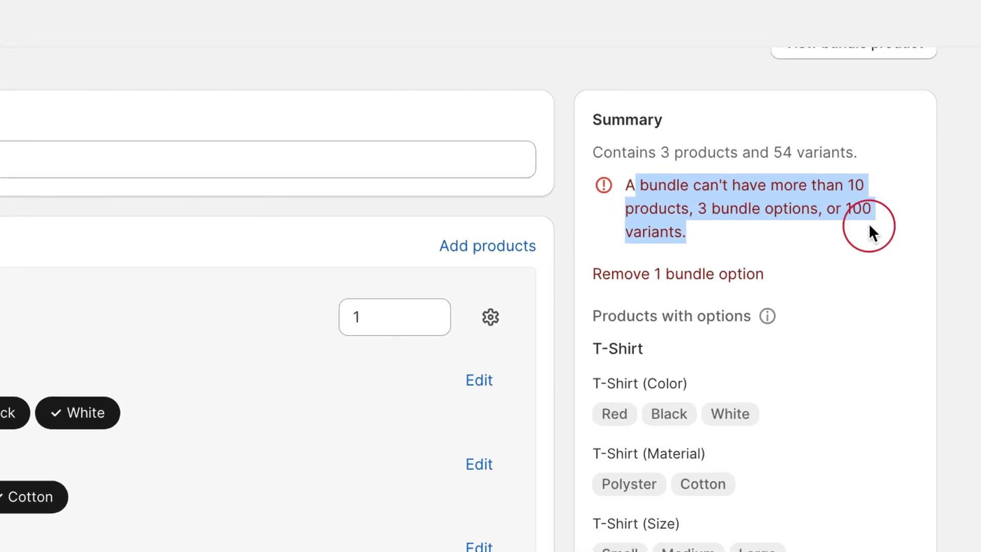
left_click_drag(696, 208, 817, 206)
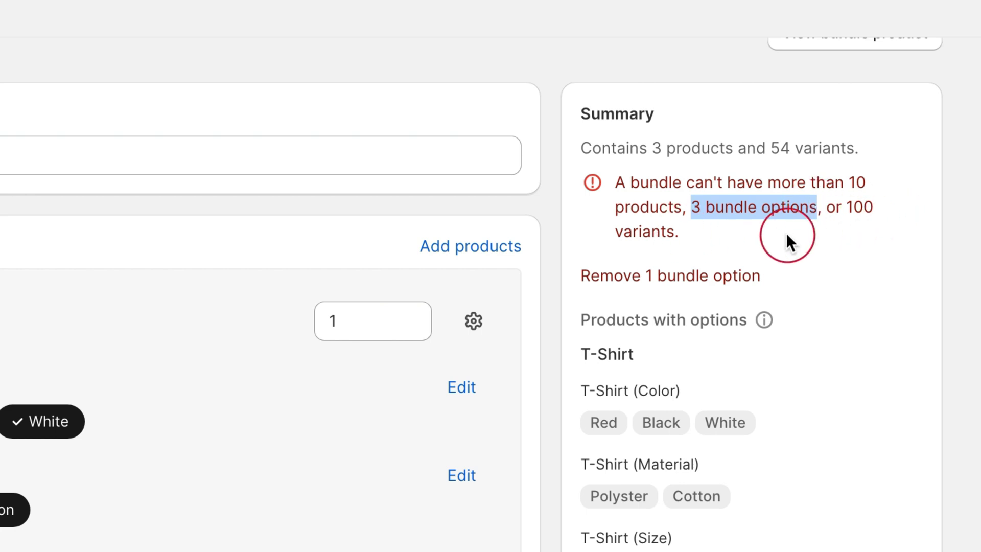
scroll(544, 335, "down", 4)
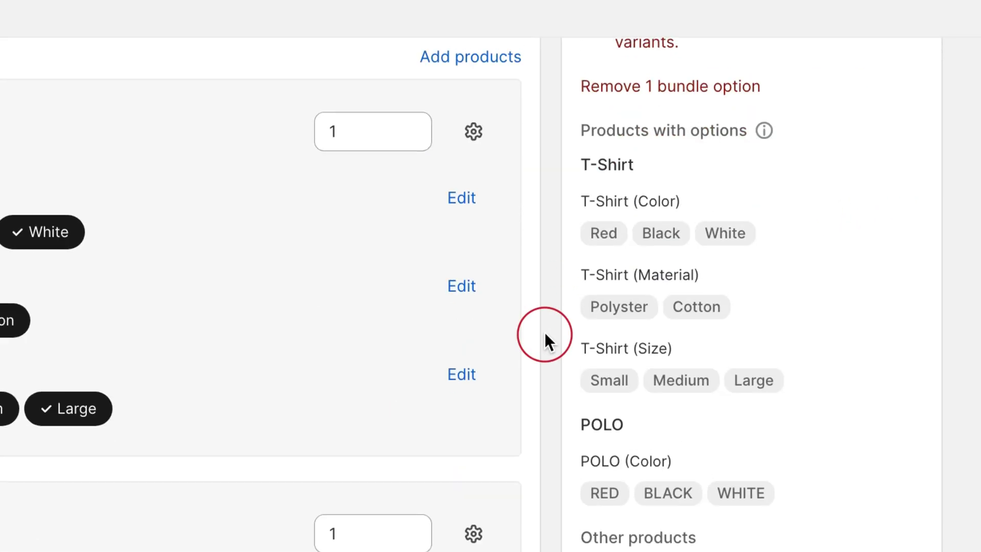
scroll(544, 335, "up", 1)
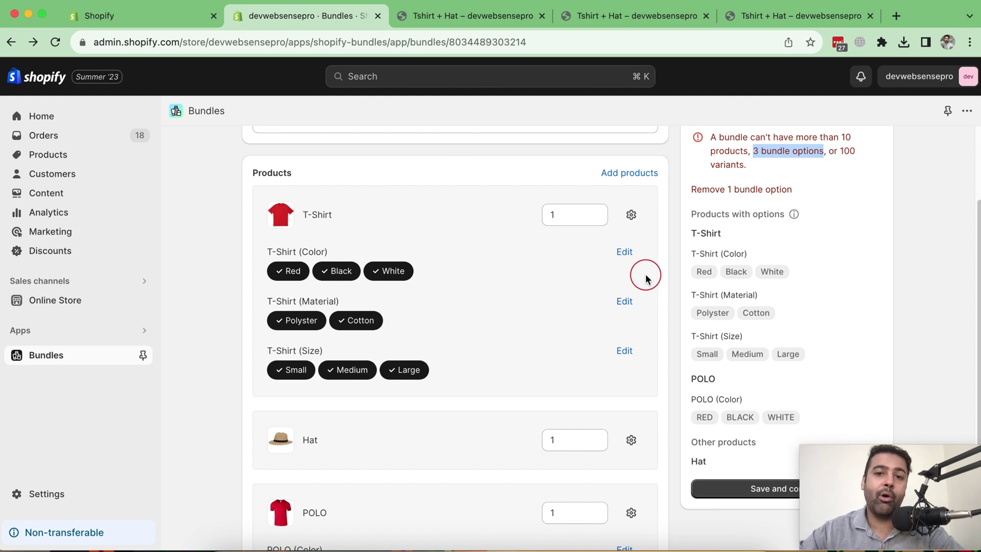
scroll(686, 271, "down", 2)
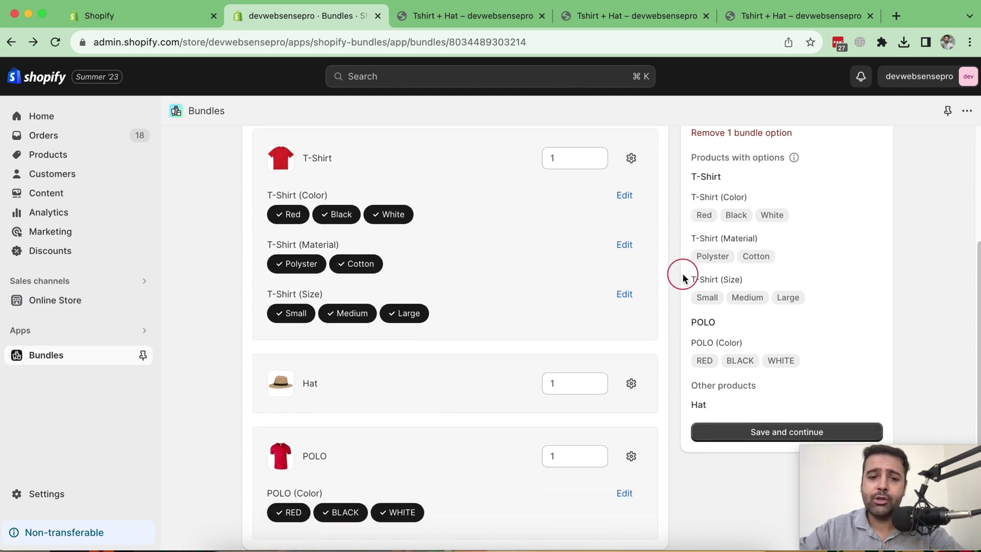
scroll(680, 280, "up", 5)
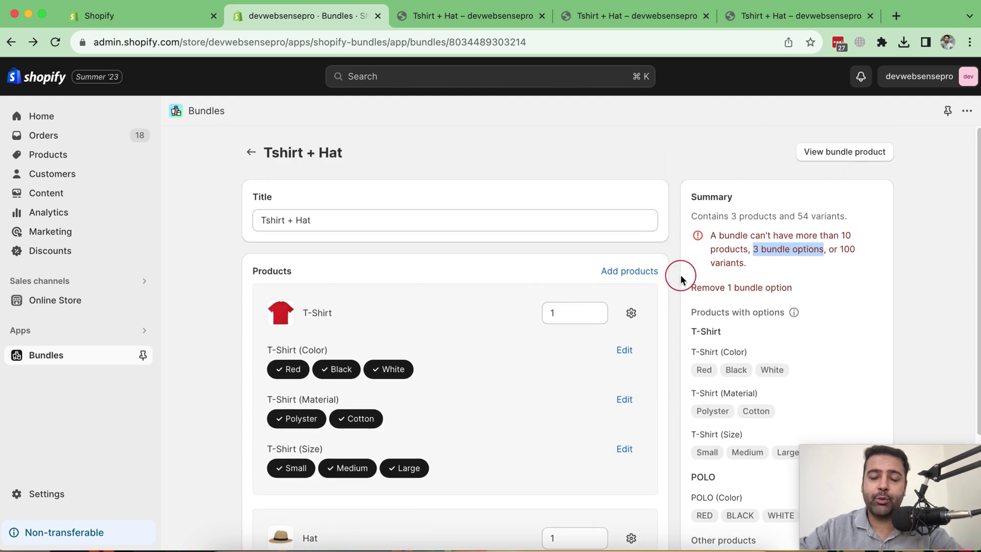